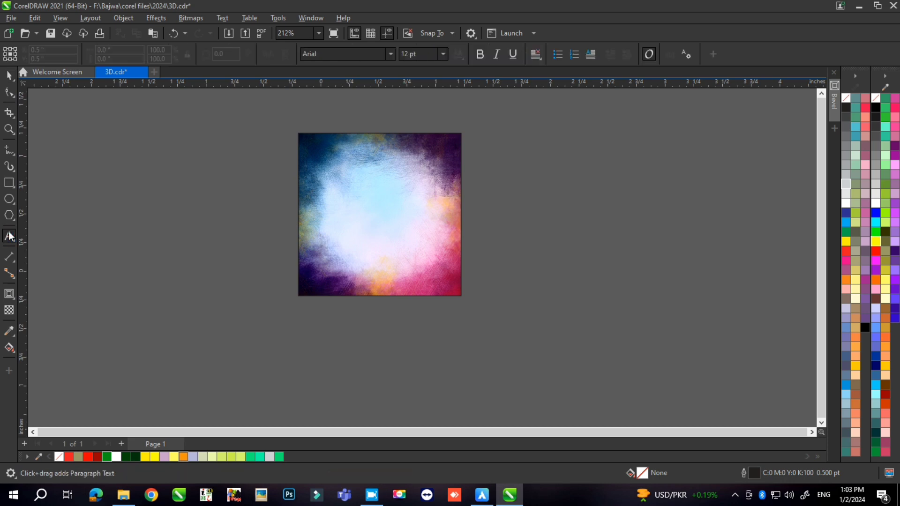
Add the artistic text "TEXT" beside the background image and set its font to DFGothic-EB
scroll(155, 230, up, 1)
click(162, 231)
text(TEXT)
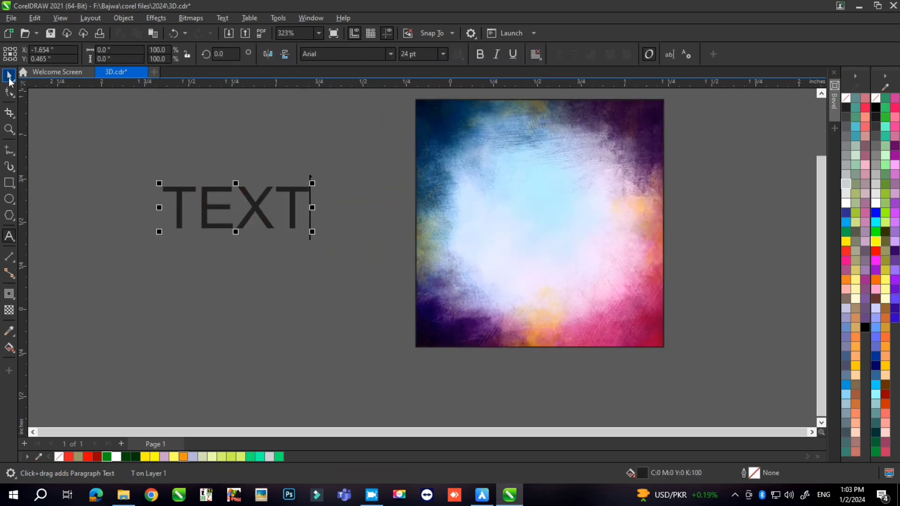
click(9, 77)
click(390, 54)
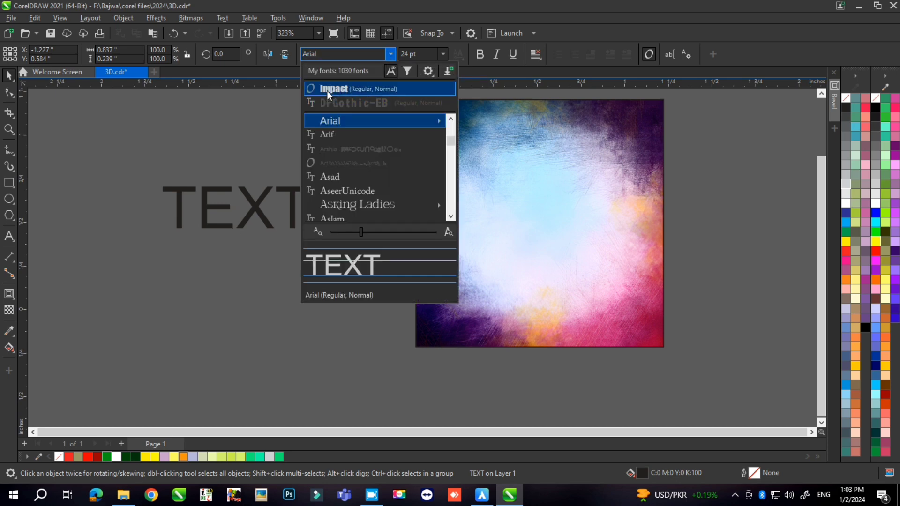
click(335, 103)
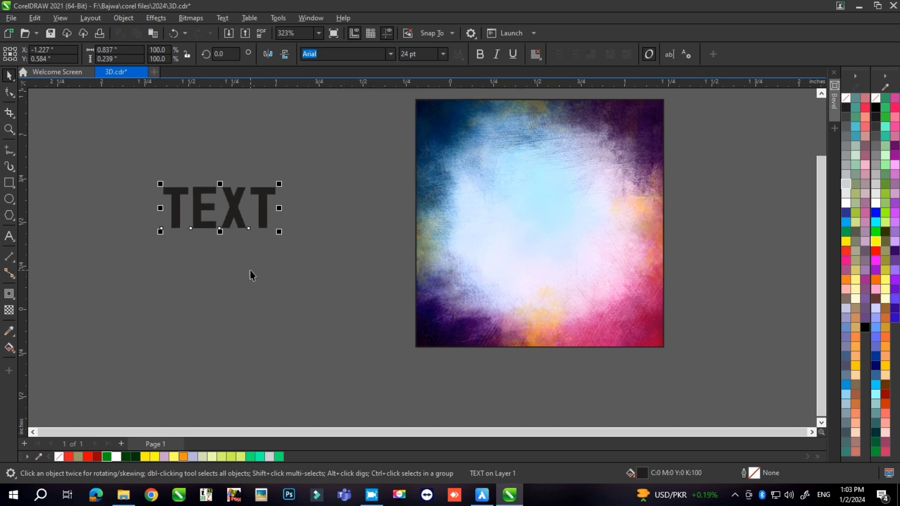
Enlarge the text to about 34 pt and place it over the middle of the background image
scroll(250, 270, down, 1)
drag(269, 245, 322, 291)
drag(309, 248, 492, 249)
scroll(492, 249, up, 2)
drag(521, 180, 495, 188)
mouse_move(465, 232)
mouse_down()
mouse_move(471, 213)
mouse_move(471, 238)
mouse_up()
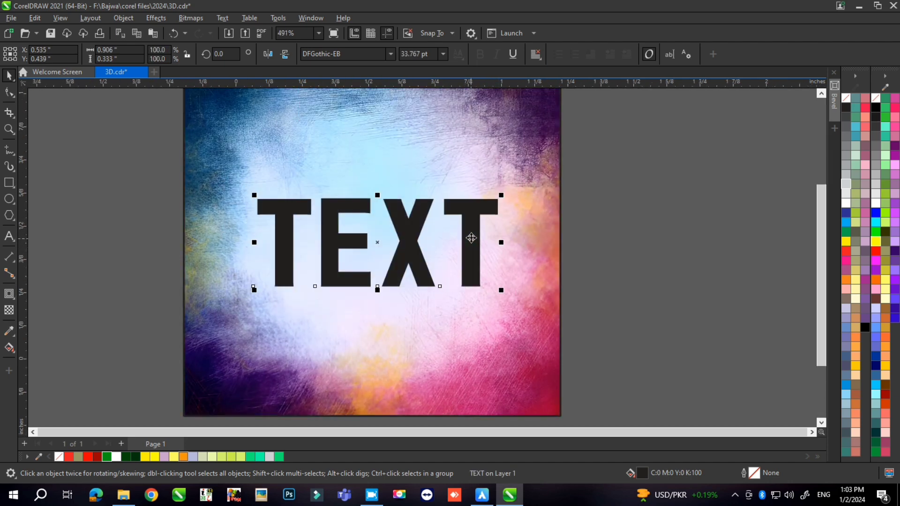
scroll(483, 253, down, 2)
click(786, 268)
scroll(432, 159, up, 1)
scroll(433, 160, up, 1)
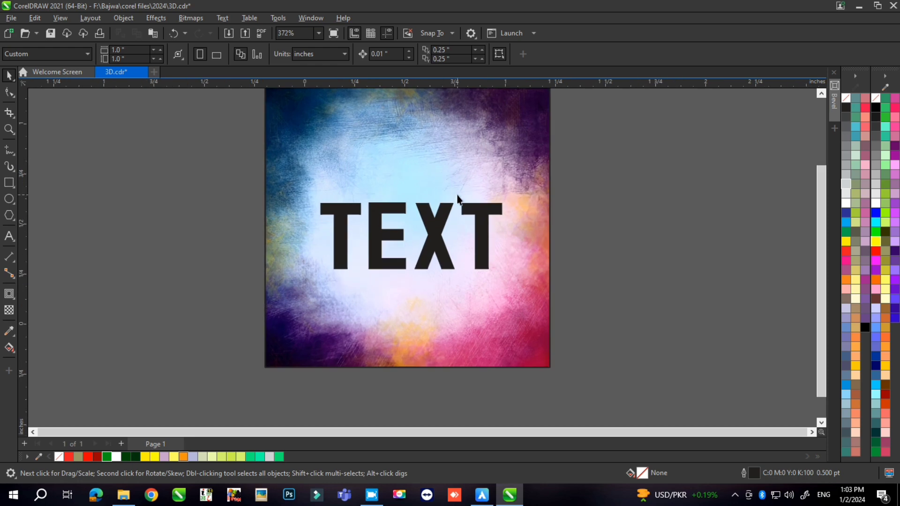
click(438, 230)
scroll(438, 227, up, 1)
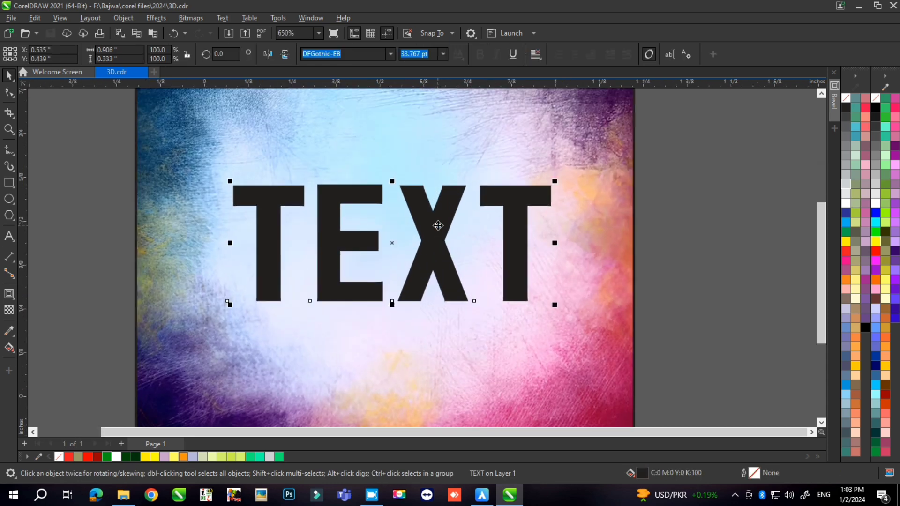
drag(438, 223, 437, 222)
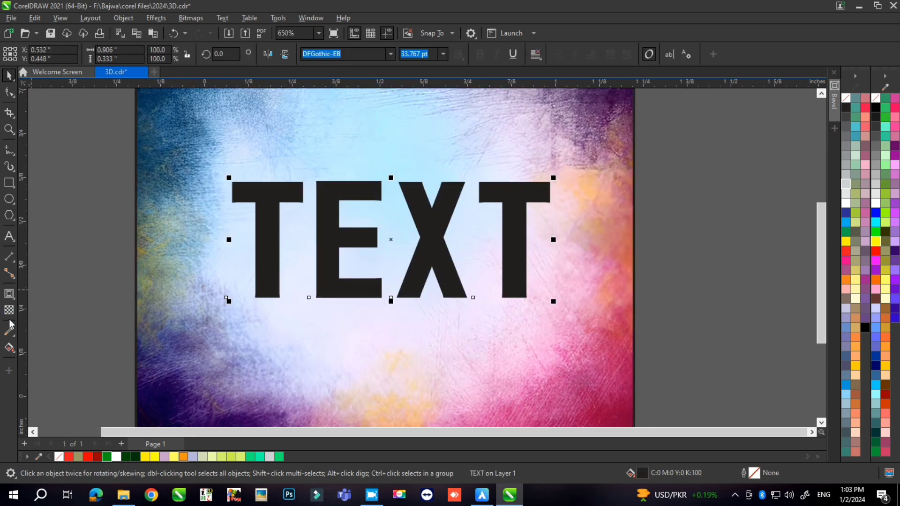
Apply a vertical black-to-white fountain fill to the text
click(10, 347)
drag(398, 189, 398, 297)
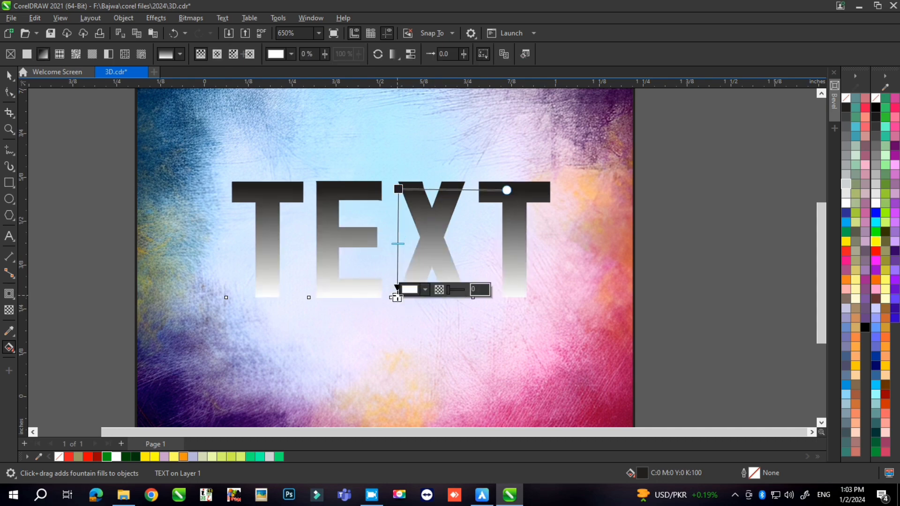
scroll(409, 240, down, 1)
scroll(396, 293, up, 1)
Sample the background's dark purple and fill the text with it, then sample the background's dark red and fill the text with that
click(9, 331)
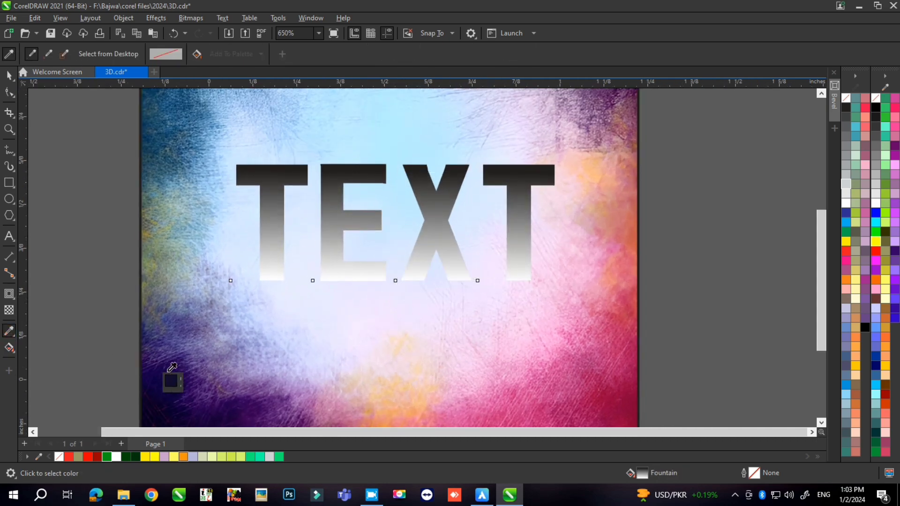
click(184, 358)
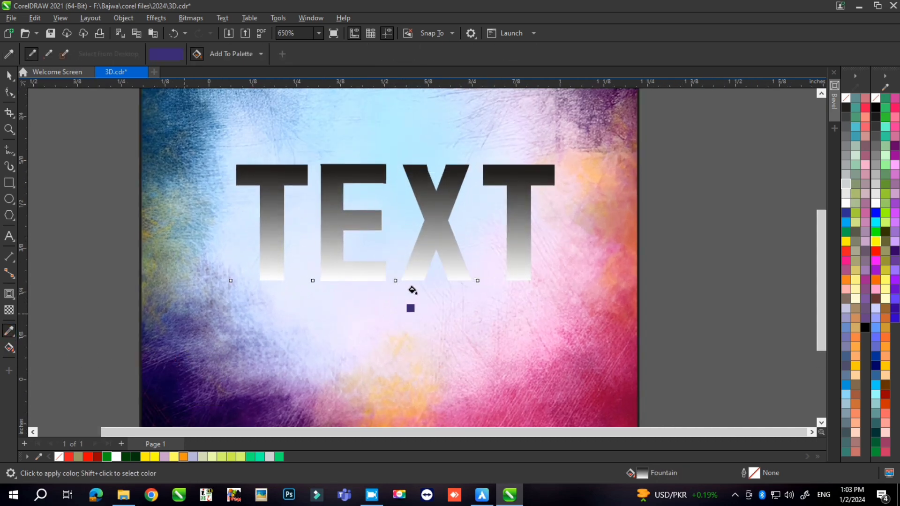
click(407, 272)
click(10, 310)
click(9, 331)
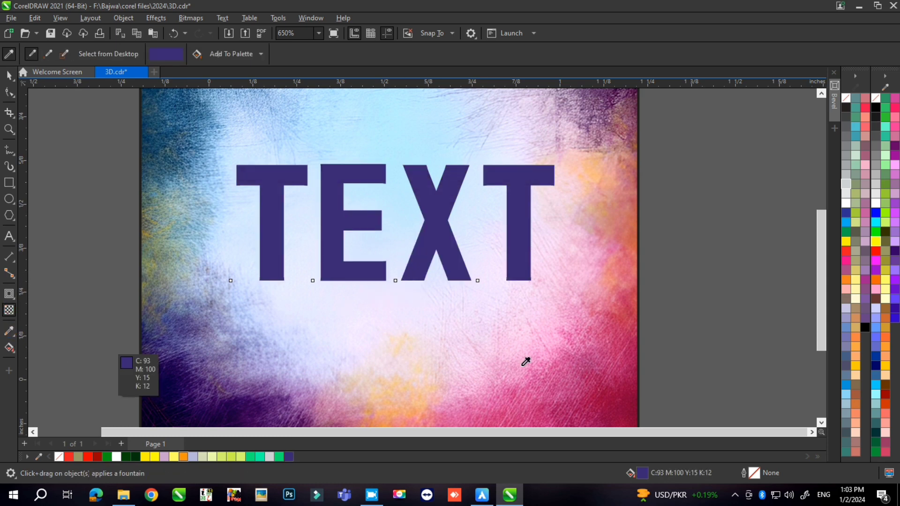
click(603, 388)
click(442, 241)
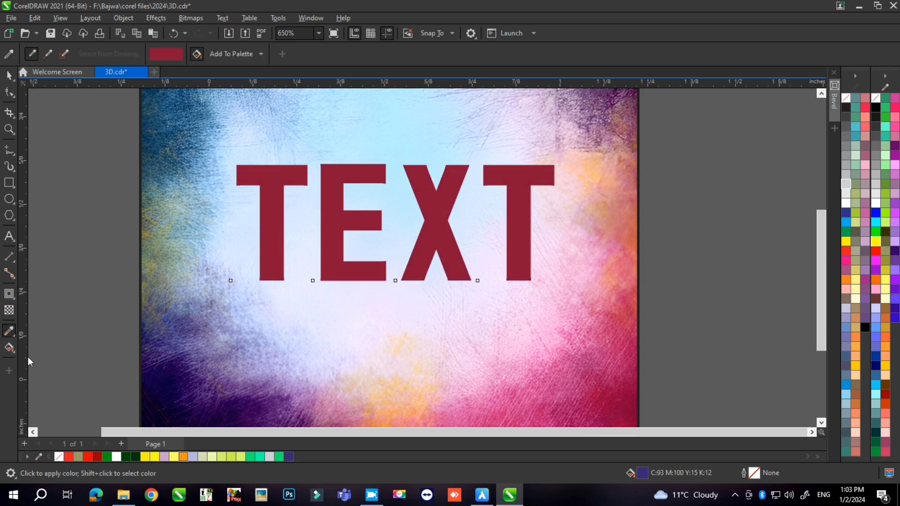
Give the text a vertical fountain fill running from dark red at its upper edge to the sampled purple at its lower edge
click(9, 348)
drag(414, 167, 414, 282)
click(289, 457)
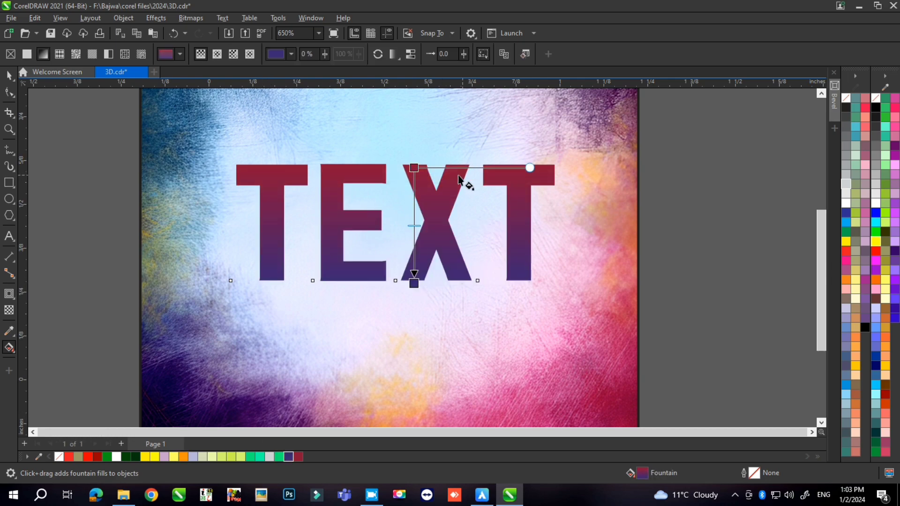
scroll(422, 251, down, 2)
click(9, 76)
click(291, 243)
scroll(442, 240, up, 2)
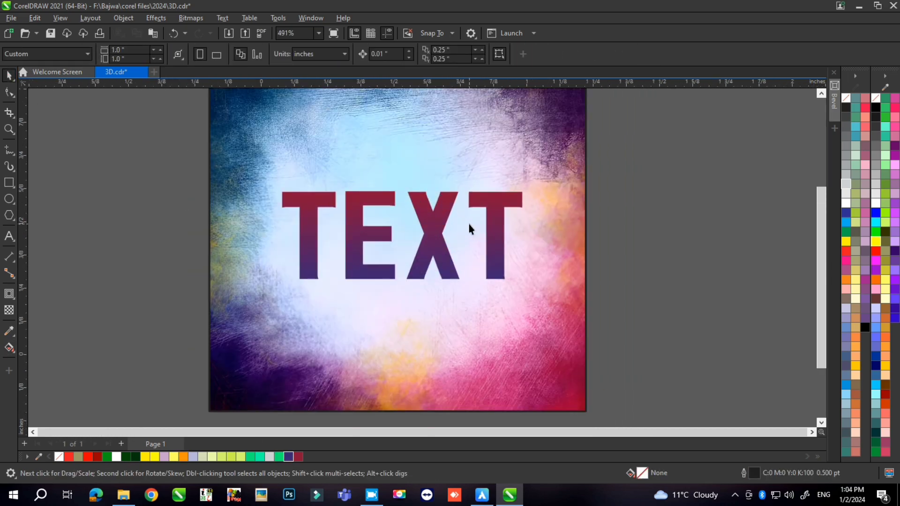
Place a copy of the gradient text beside the background image and reselect the original text
click(438, 233)
scroll(428, 215, up, 2)
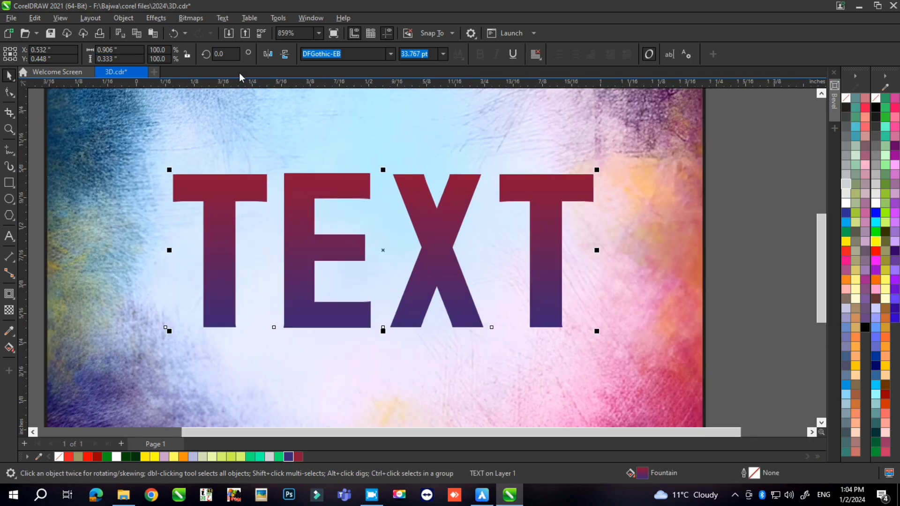
scroll(361, 194, down, 4)
drag(358, 195, 704, 253)
right_click(703, 254)
click(406, 204)
scroll(390, 196, up, 5)
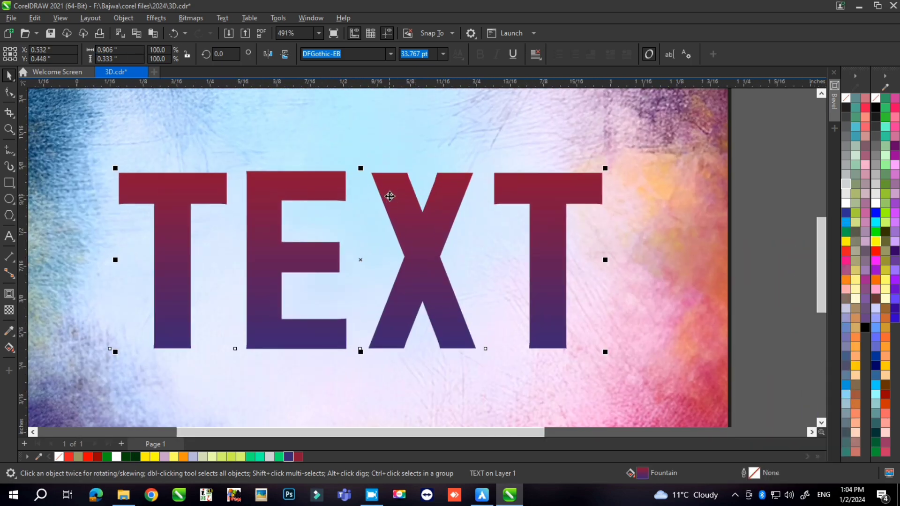
Try converting the text to a 500 dpi RGB Color (24-bit) bitmap, and undo the conversion
click(191, 18)
click(194, 32)
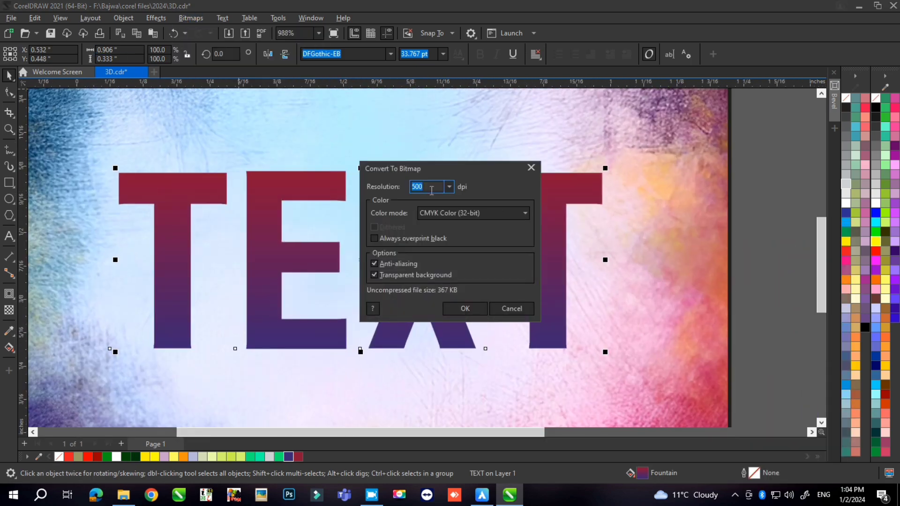
click(462, 211)
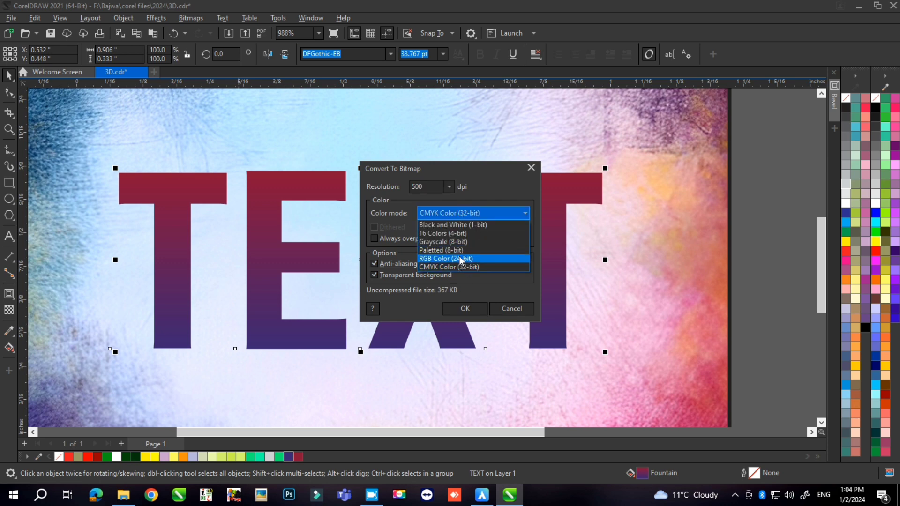
click(459, 257)
click(465, 308)
key(ctrl+z)
Convert the text to a 1000 dpi CMYK Color (32-bit) bitmap with anti-aliasing and a transparent background
click(196, 19)
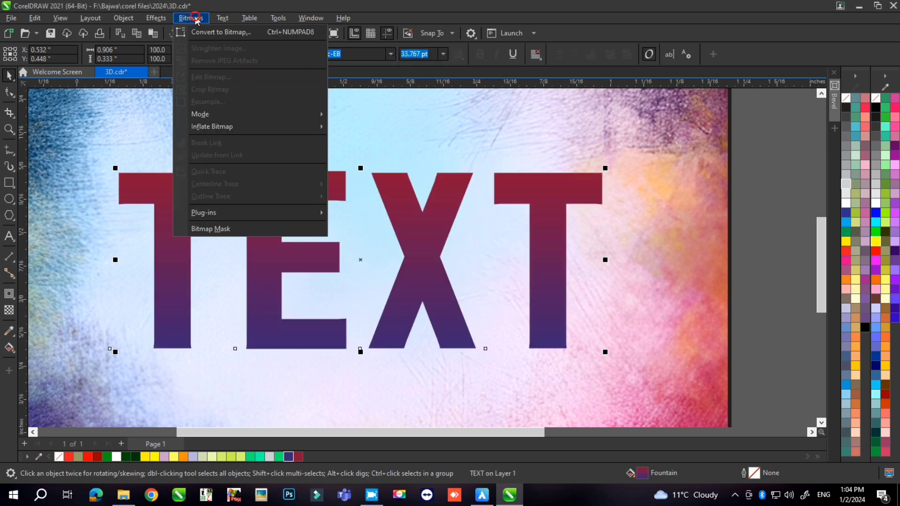
click(228, 33)
click(450, 213)
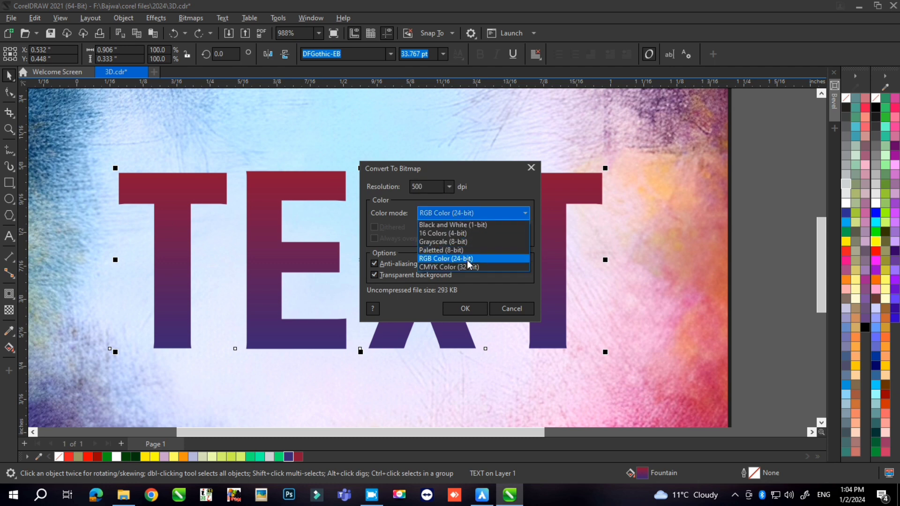
click(467, 259)
double_click(427, 186)
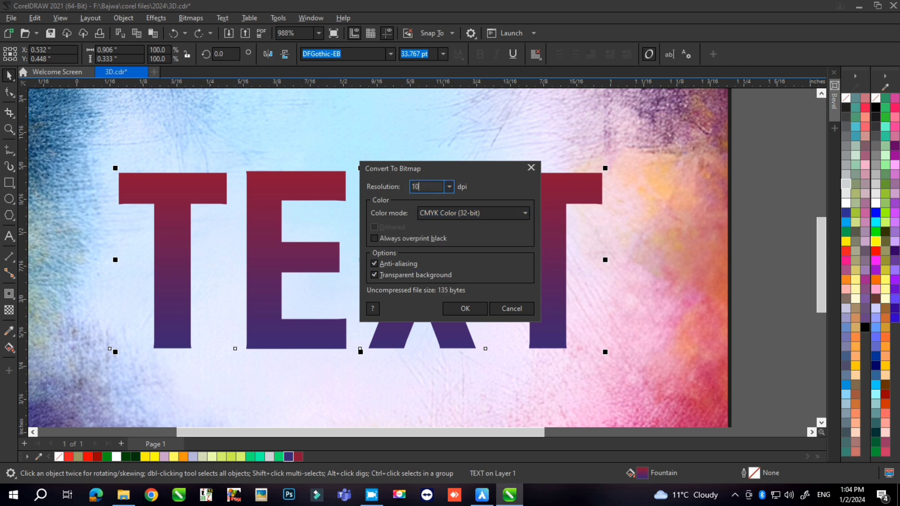
click(458, 307)
scroll(429, 239, up, 5)
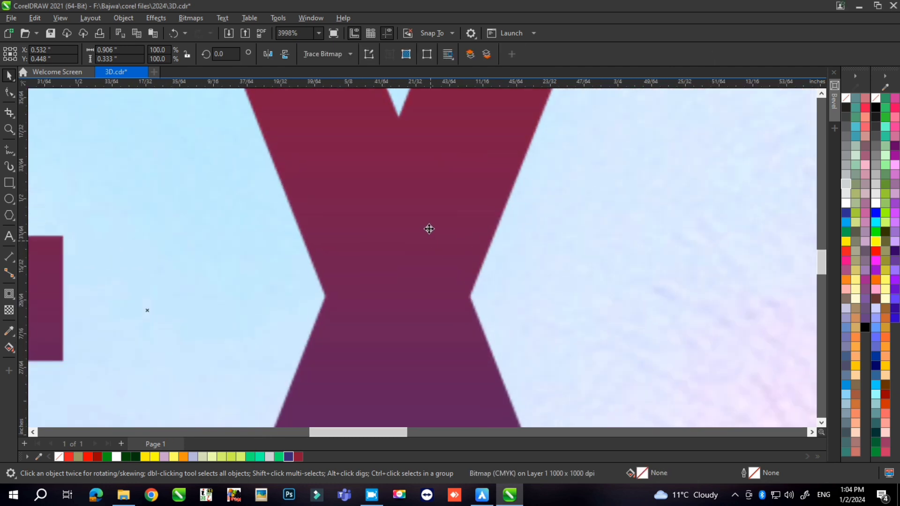
scroll(423, 256, down, 5)
Start the Plastic texture effect on the text bitmap and set its Highlight to 96
click(154, 18)
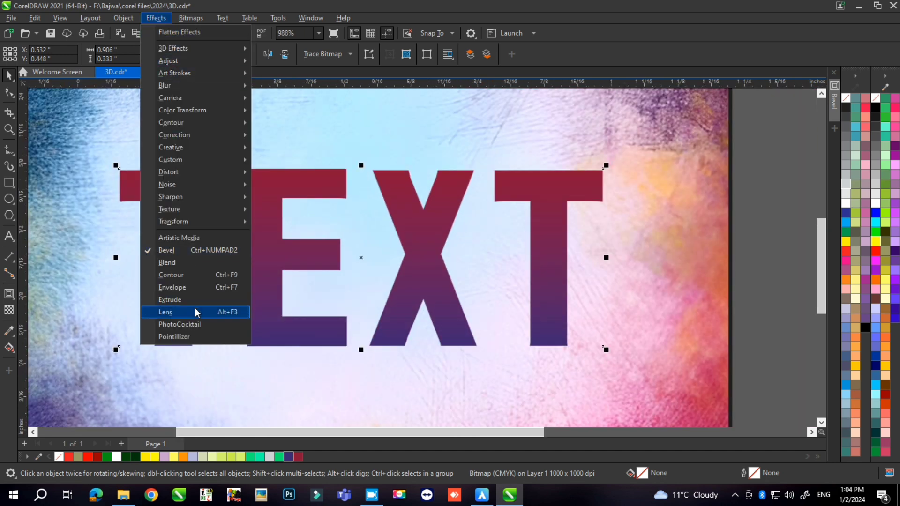
mouse_move(183, 210)
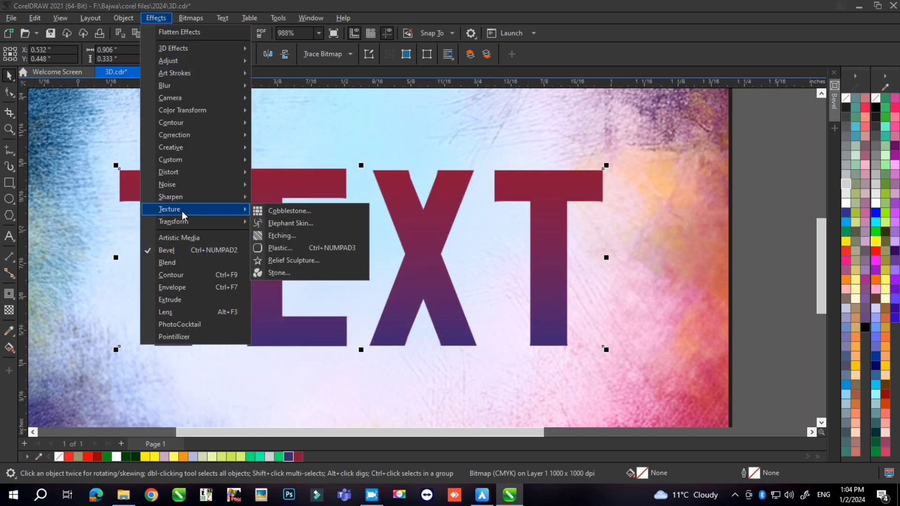
click(307, 248)
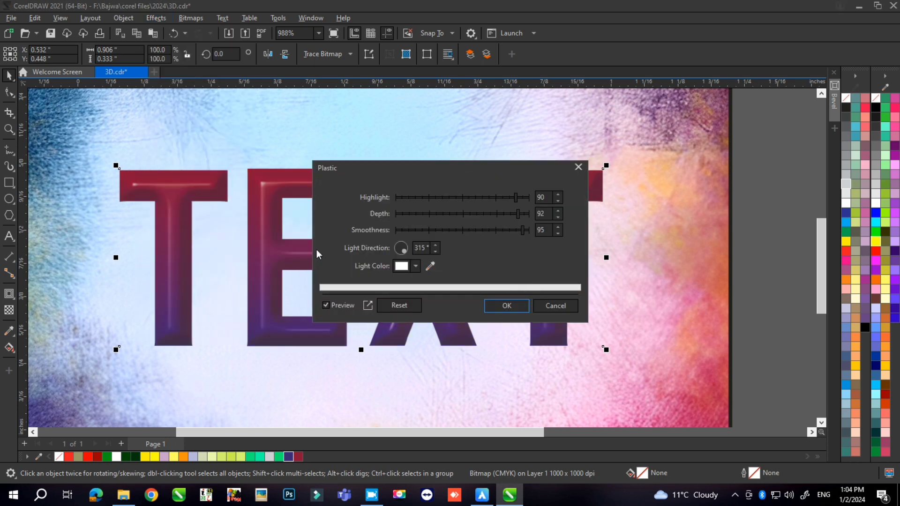
drag(454, 173, 406, 334)
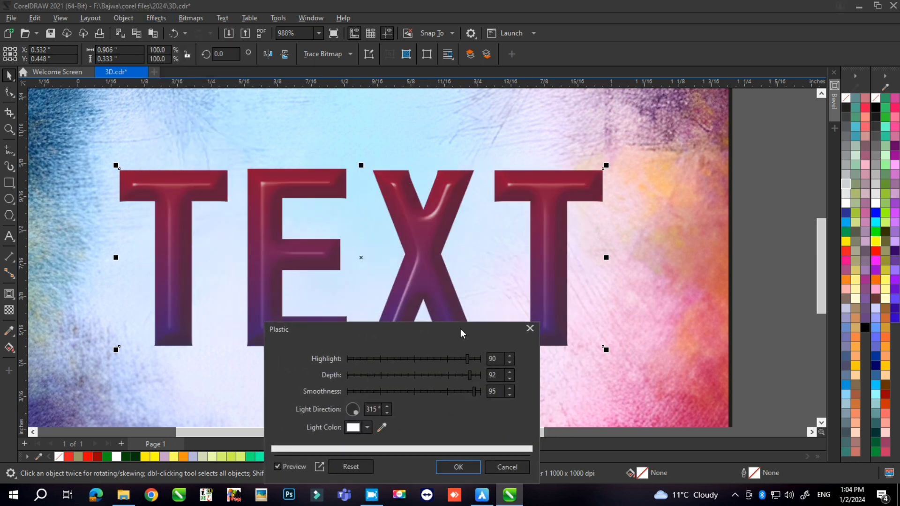
click(471, 360)
click(476, 360)
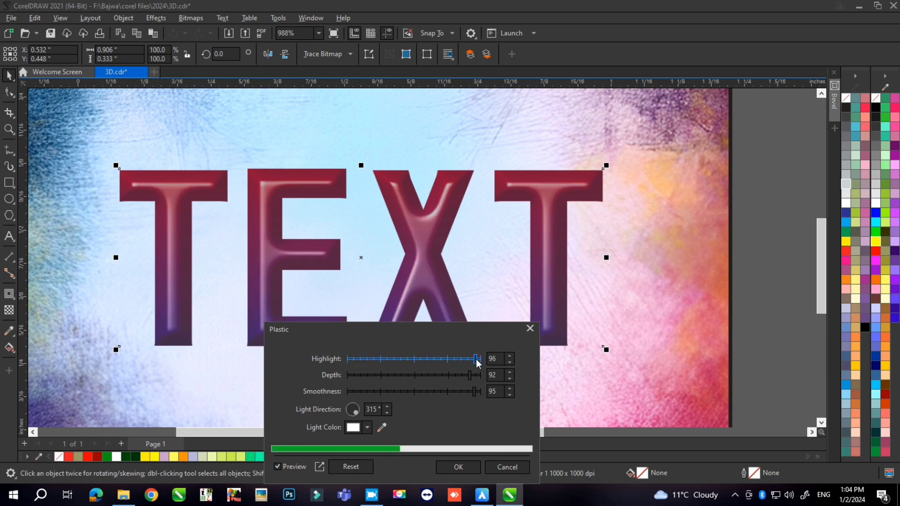
Try Plastic Depth values of 98, 6, 12 and 31, together with a Smoothness of 100
click(477, 375)
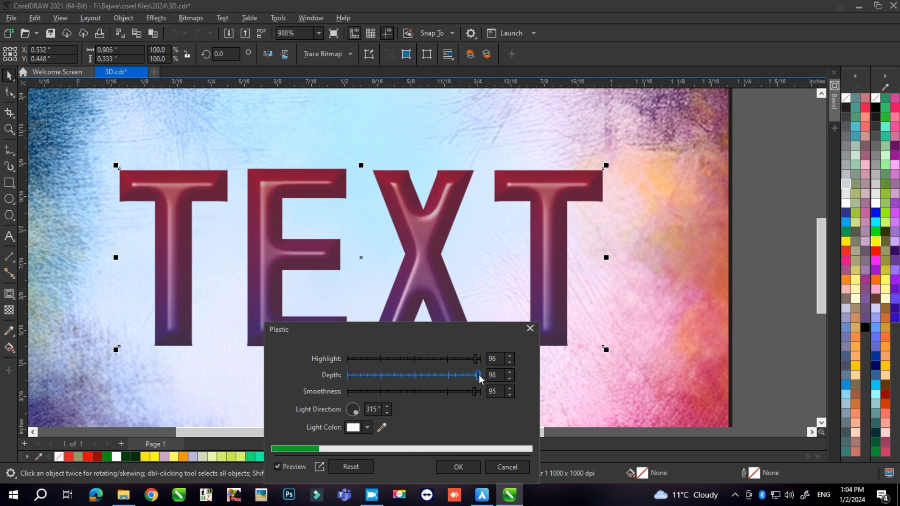
drag(479, 375, 355, 376)
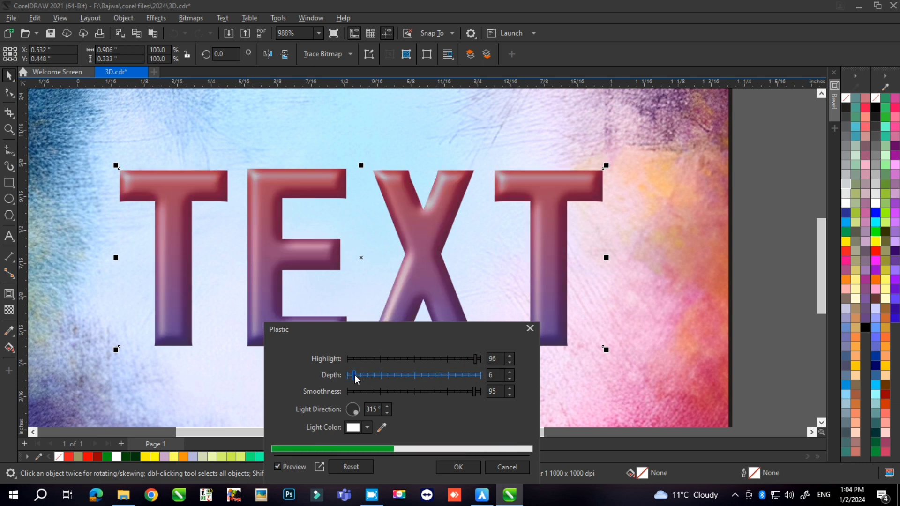
click(362, 375)
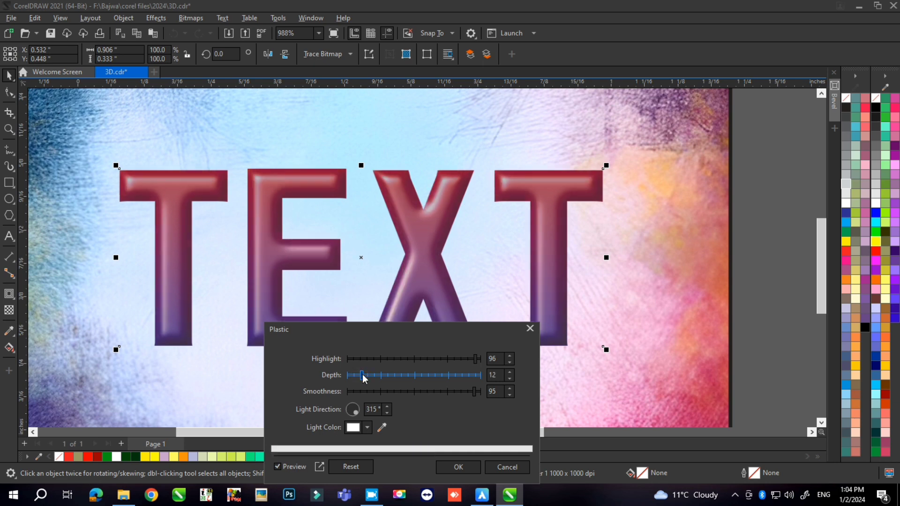
click(393, 392)
click(480, 392)
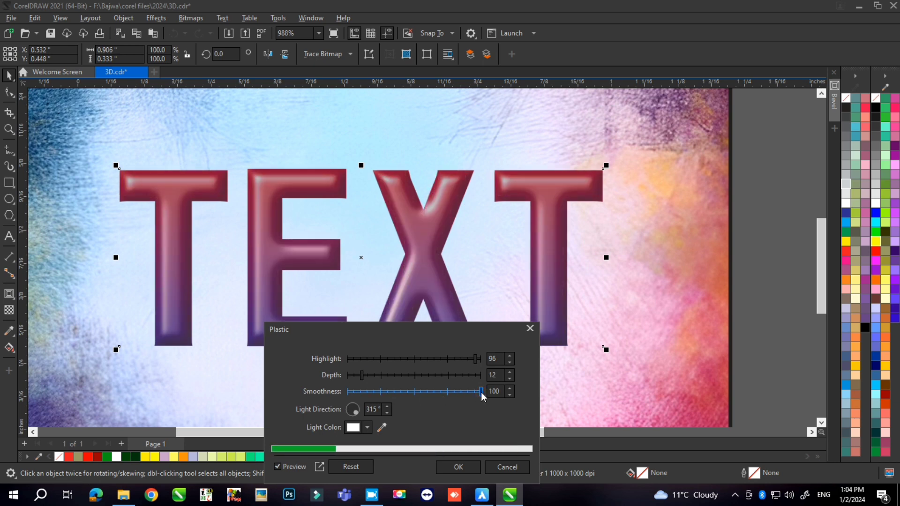
click(367, 376)
click(389, 375)
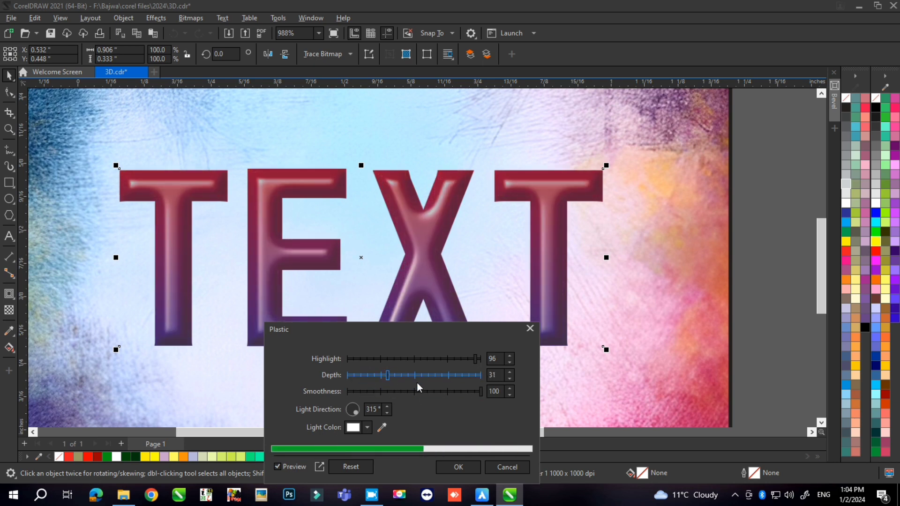
Set the Plastic Smoothness to 93, lower the Depth, and apply the effect to the text bitmap
click(471, 392)
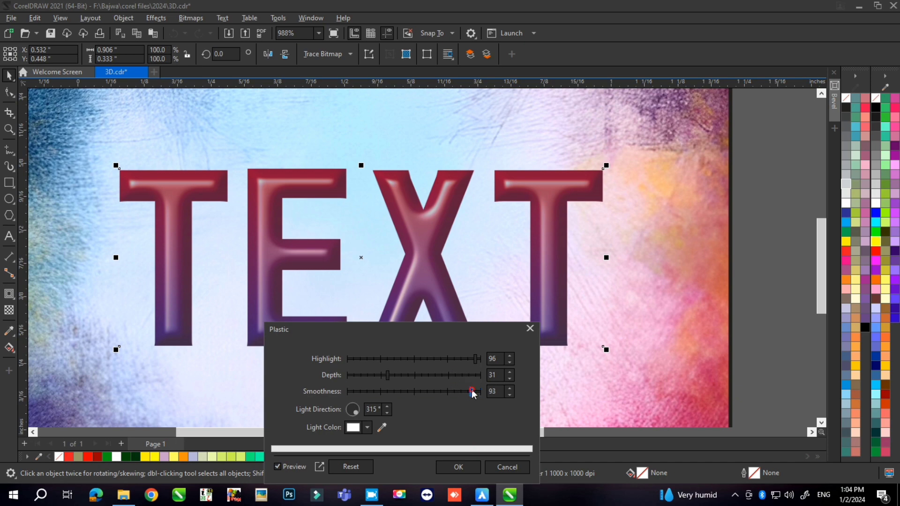
click(368, 377)
click(463, 468)
scroll(382, 228, down, 3)
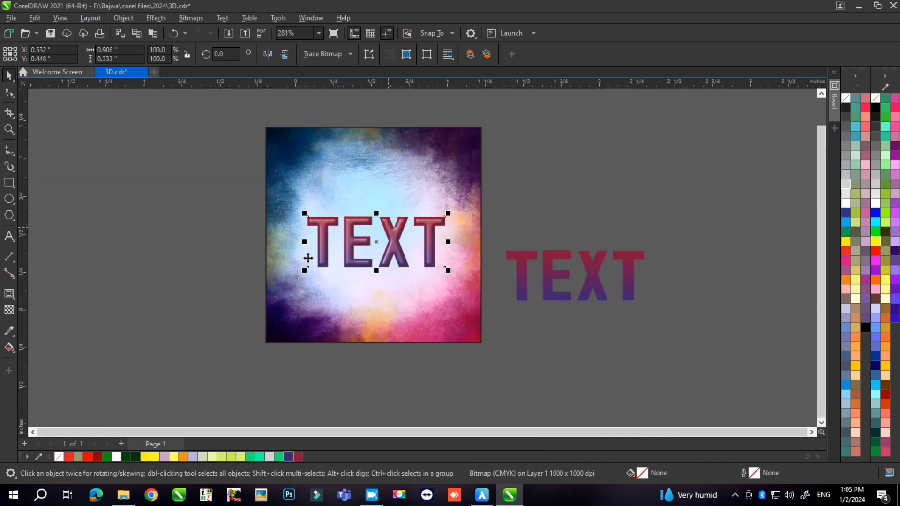
Start a Hue/Saturation/Lightness adjustment on the text bitmap and try Saturation -28 with Lightness -3
scroll(383, 207, up, 2)
click(153, 18)
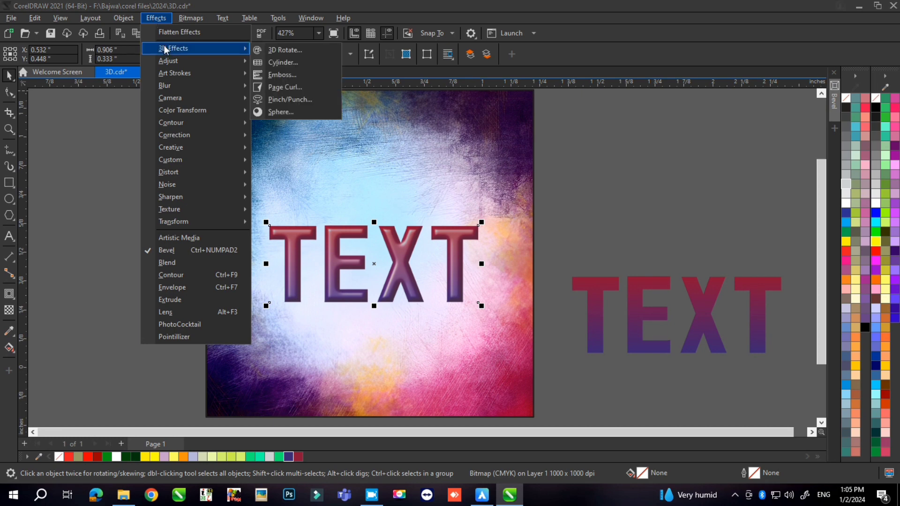
mouse_move(168, 61)
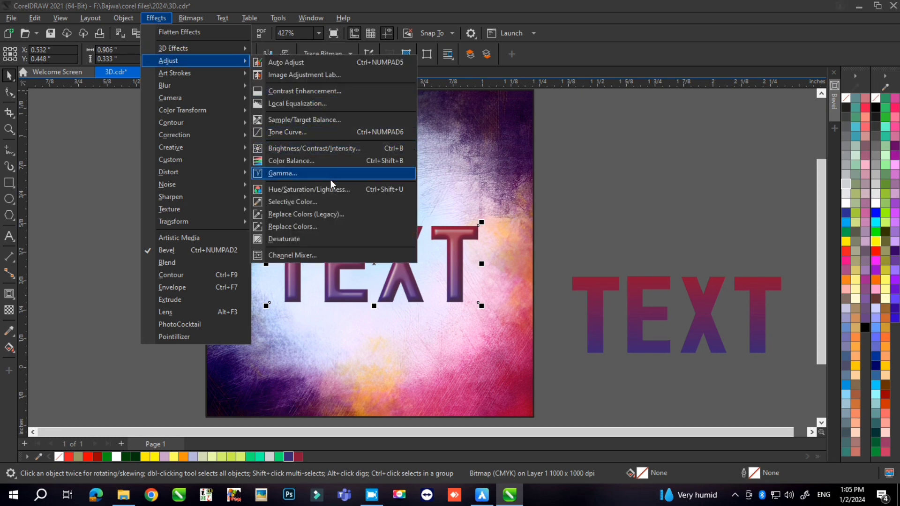
click(328, 189)
drag(432, 142, 628, 175)
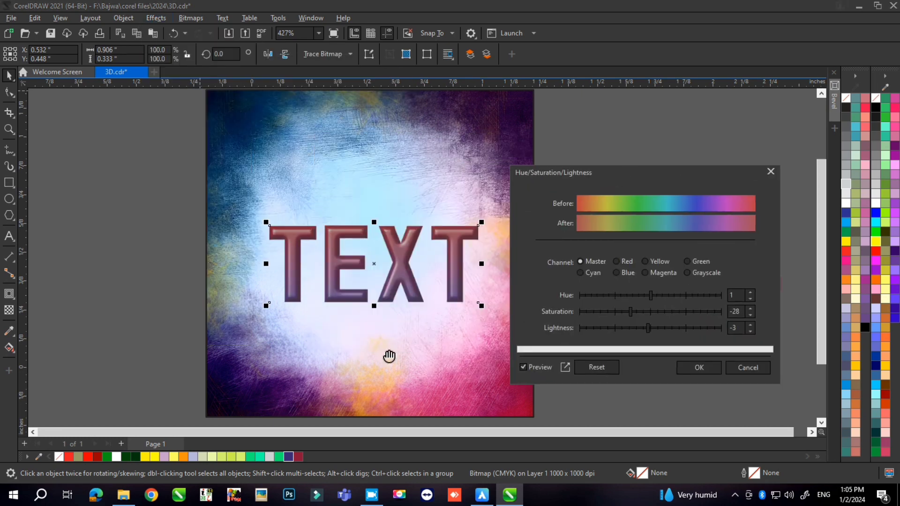
mouse_move(639, 315)
mouse_down()
mouse_move(652, 314)
mouse_move(651, 327)
mouse_up()
Look through the Red, Yellow, Green, Cyan, Blue, Magenta and Grayscale channels of the Hue/Saturation/Lightness adjustment
click(618, 262)
click(646, 263)
click(688, 263)
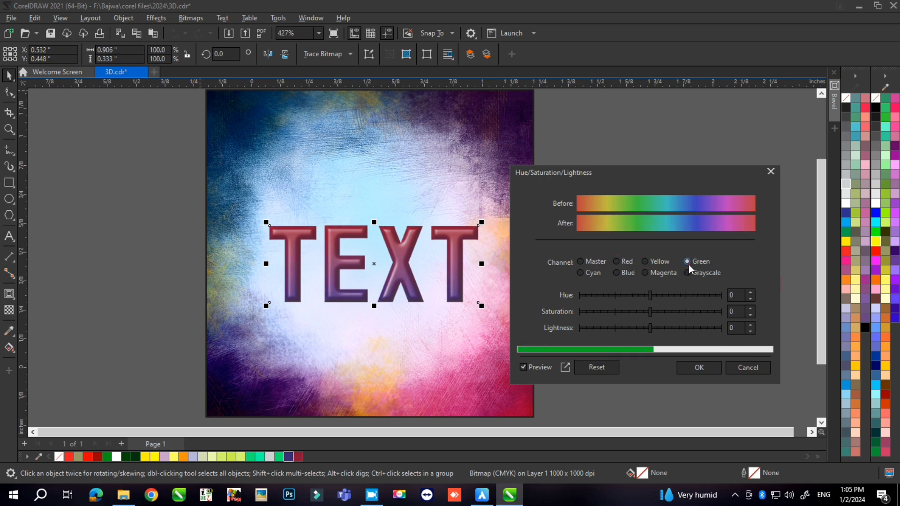
click(581, 273)
click(617, 274)
click(646, 274)
click(688, 274)
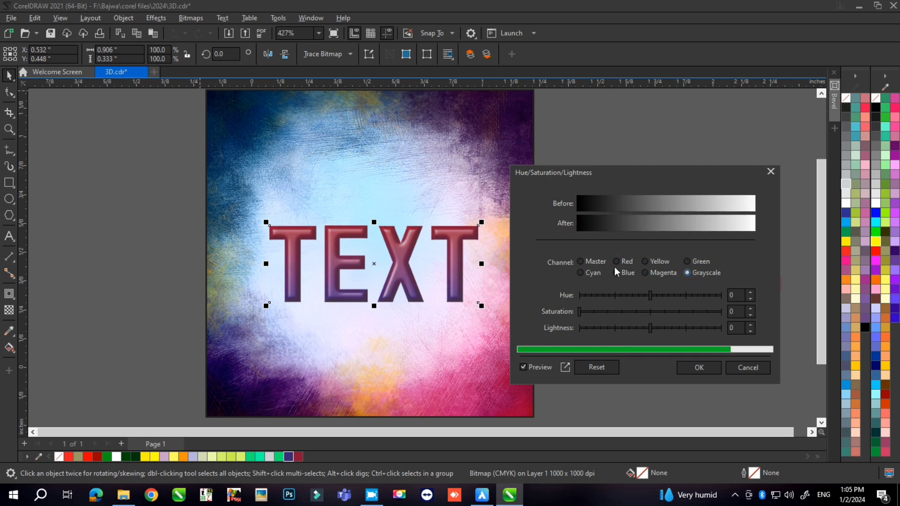
click(650, 312)
Set the Master channel's Saturation to 48 and Lightness to 18, trying a Lightness of 31 along the way
click(581, 261)
drag(652, 312, 663, 328)
click(663, 328)
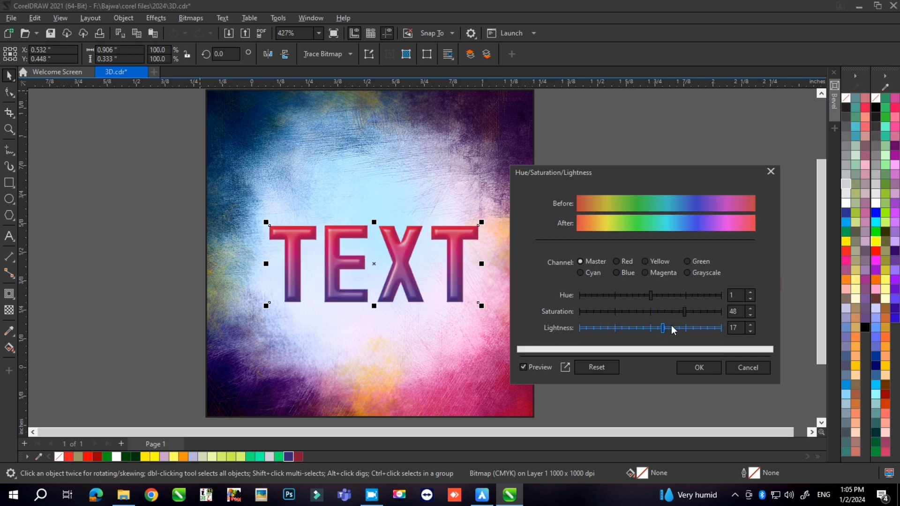
click(673, 327)
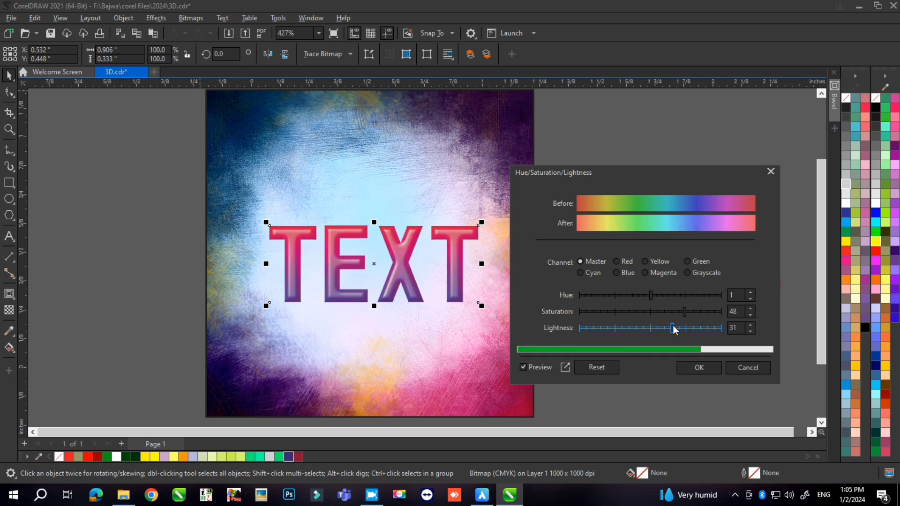
click(663, 328)
Try Hue values such as 15, 58 and -166, set the Hue to -32, and apply the adjustment to the text bitmap
click(657, 295)
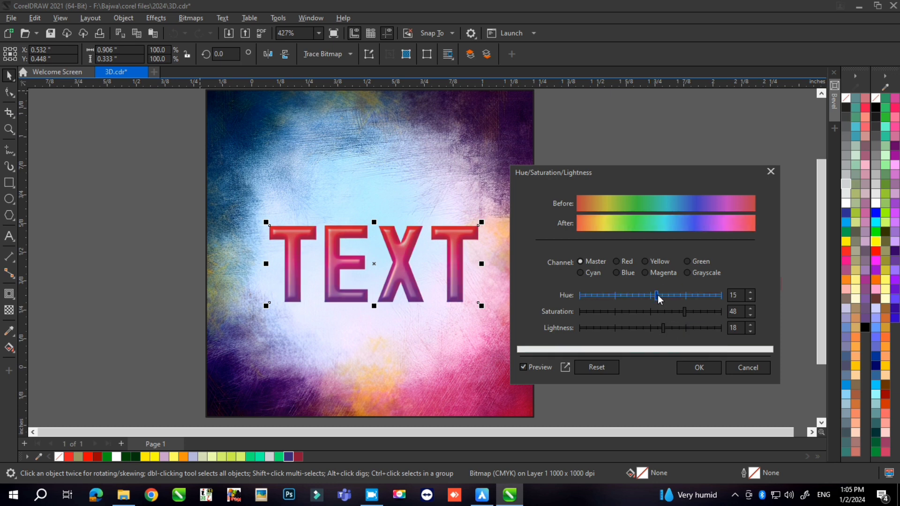
drag(657, 295, 673, 295)
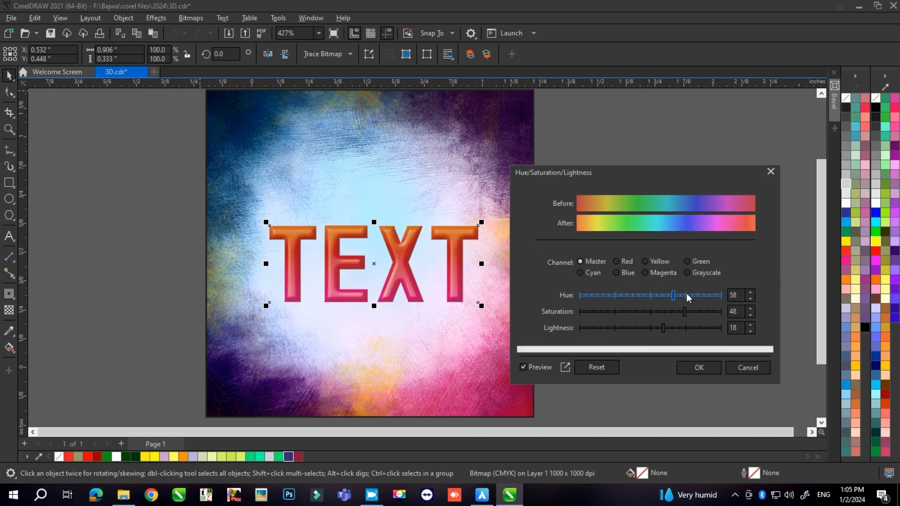
click(686, 295)
click(709, 295)
click(585, 295)
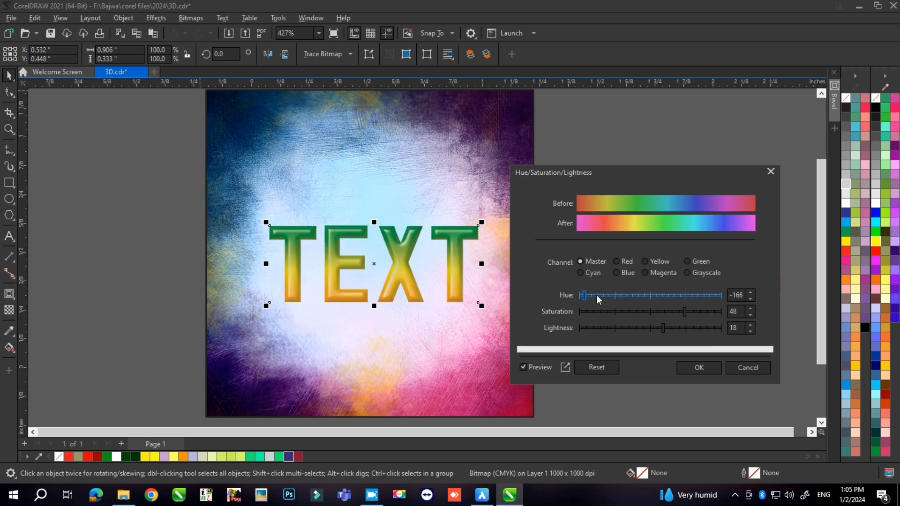
click(639, 295)
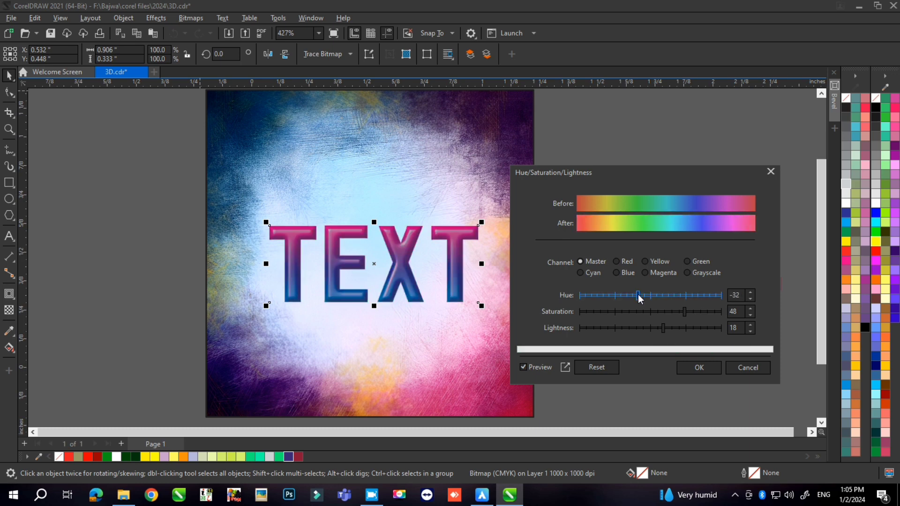
click(689, 369)
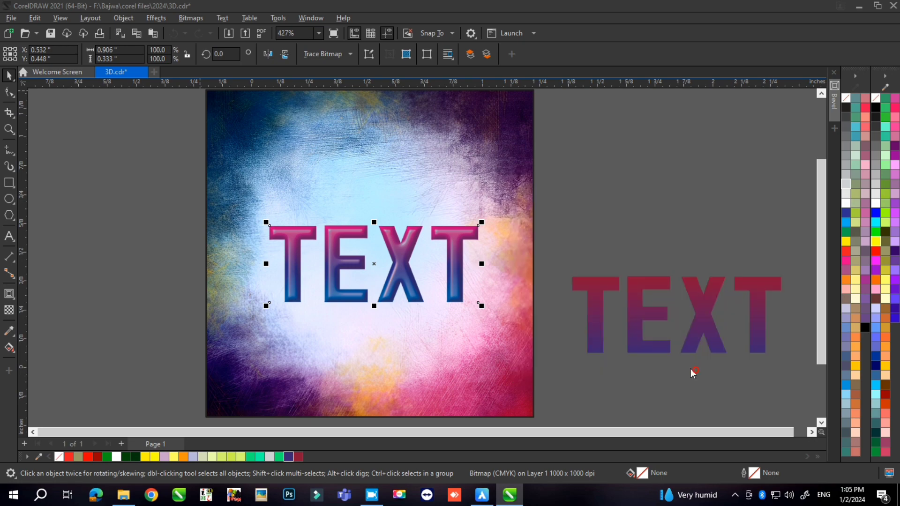
Move the spare gradient text over the text bitmap, offset slightly down and right, and fill it with 50% black
scroll(390, 266, up, 2)
scroll(390, 266, down, 2)
drag(583, 297, 347, 266)
scroll(378, 273, up, 3)
click(846, 157)
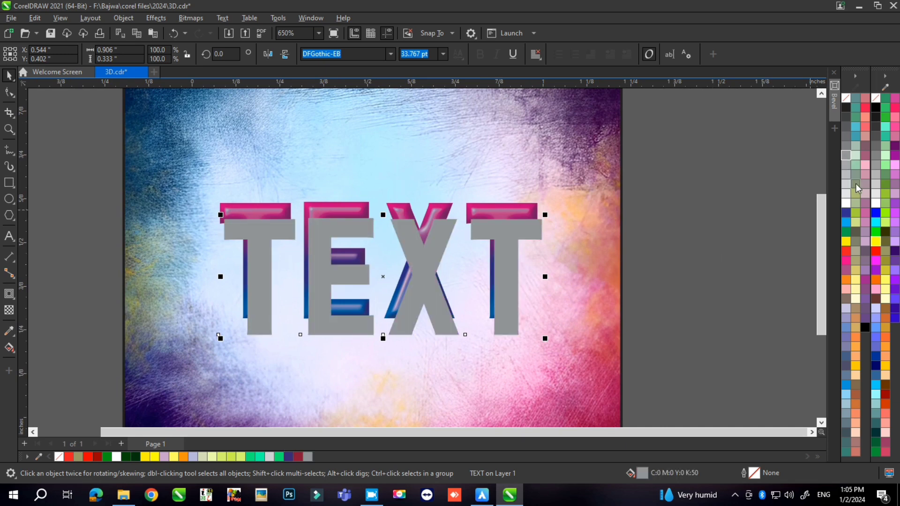
Fill the offset text with blue C77 M71 Y0 K0, comparing it with the lighter C38 M25 Y6 K0
click(288, 457)
click(298, 432)
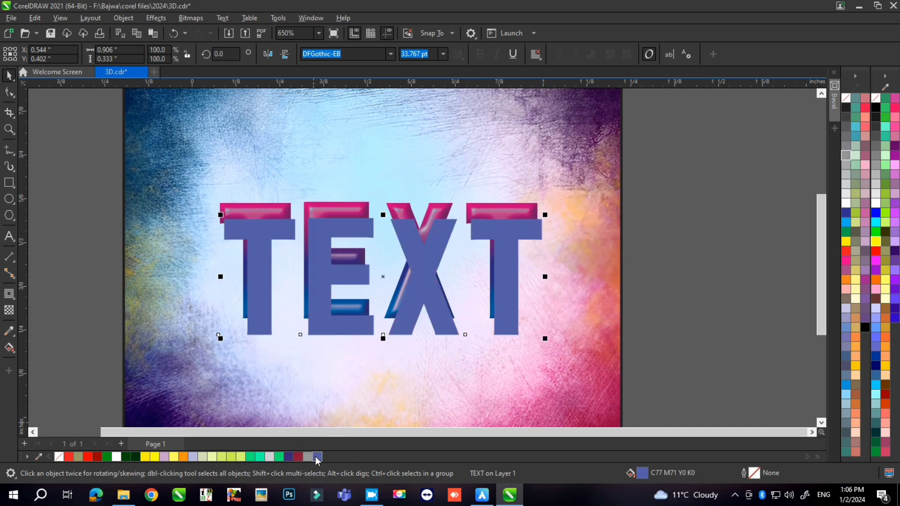
click(319, 457)
click(328, 444)
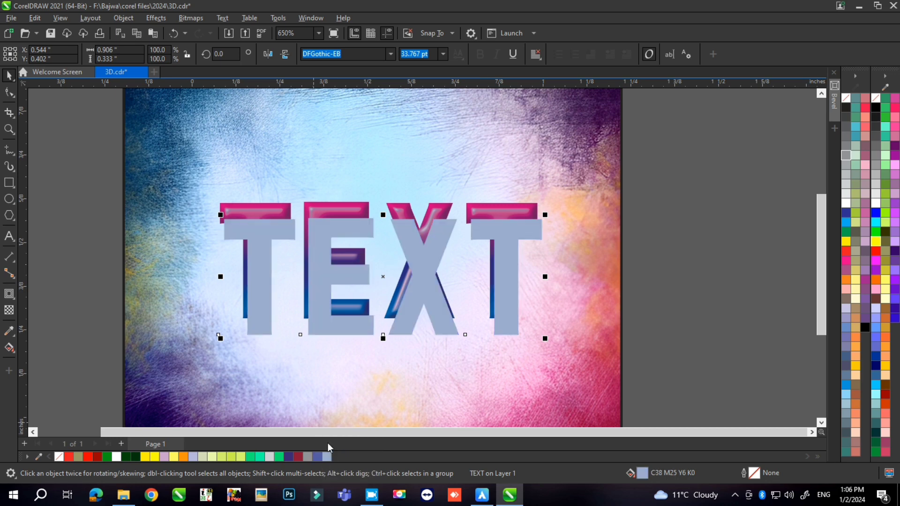
click(321, 457)
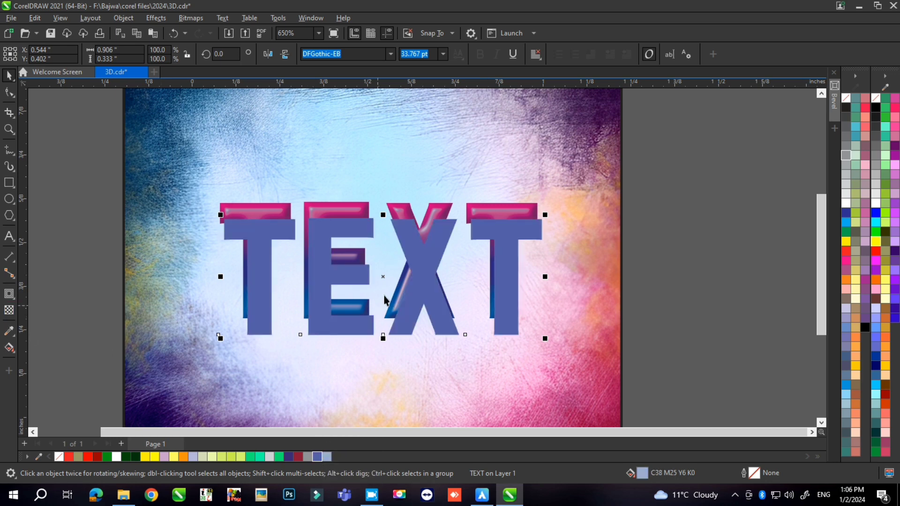
Apply a uniform transparency of 60 to the blue offset text
click(9, 310)
drag(368, 346, 374, 347)
click(9, 75)
Bring the text bitmap to the front of the transparent blue text so that text serves as its shadow
click(352, 229)
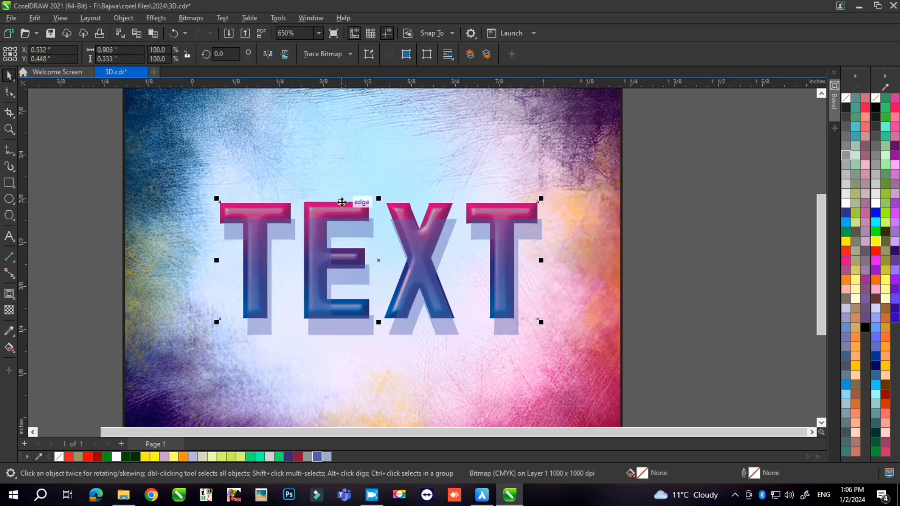
key(shift+Page_Up)
scroll(342, 204, down, 1)
click(612, 302)
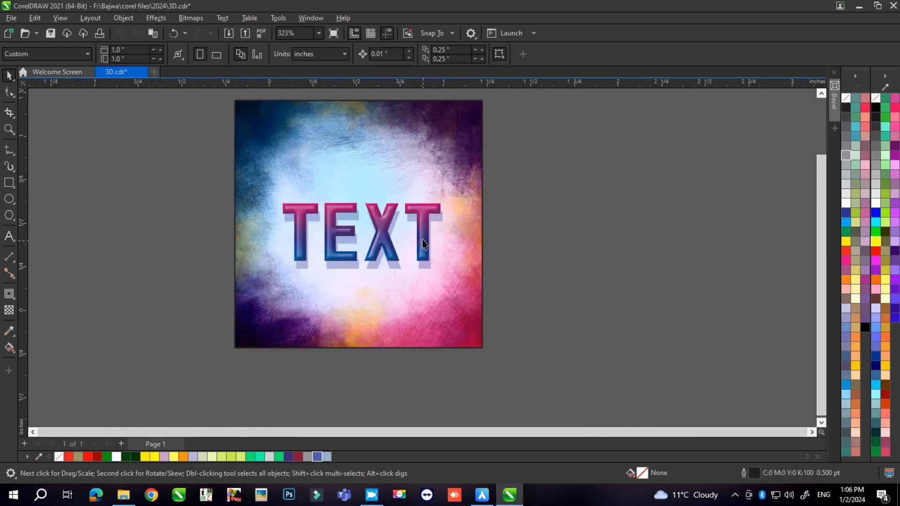
Reposition the transparent shadow text behind the bitmap at about X 0.559", Y 0.417"
scroll(422, 240, up, 1)
click(373, 291)
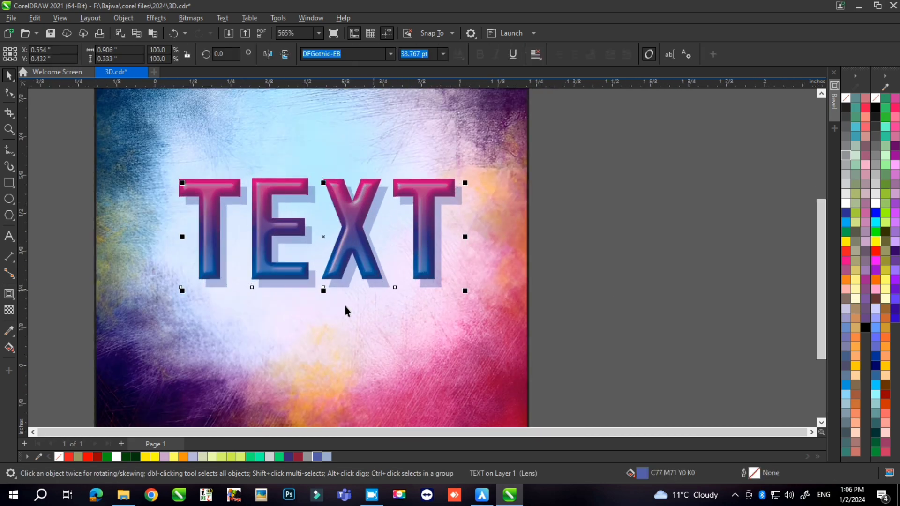
click(9, 310)
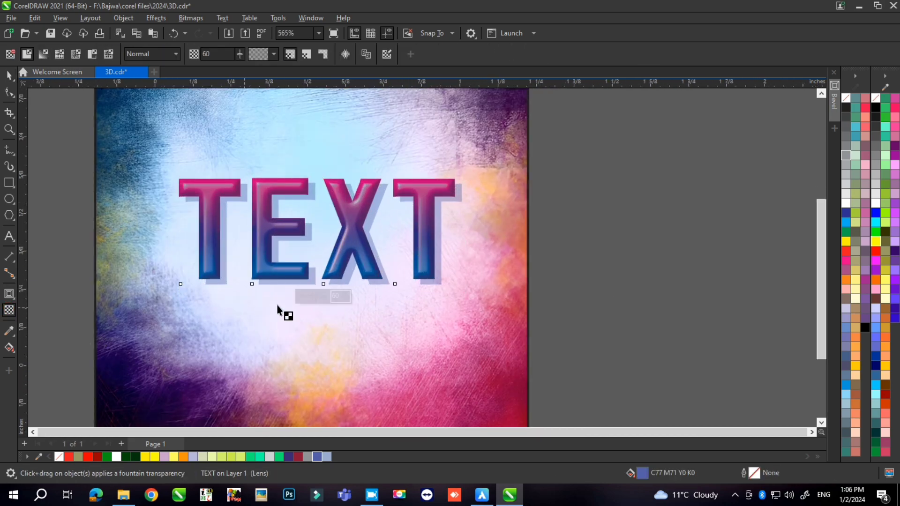
click(10, 75)
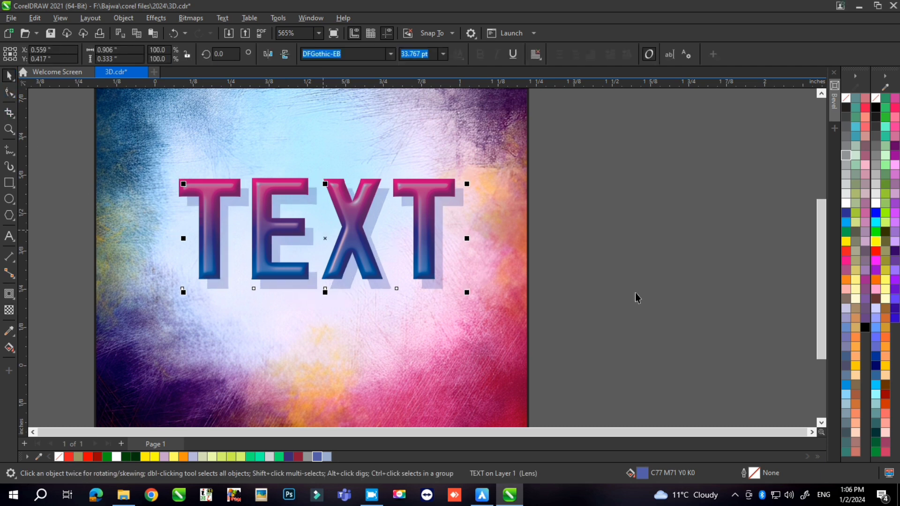
click(654, 295)
Select the text bitmap together with its shadow and enlarge both until the shadow text is about 1.057" wide
scroll(654, 294, down, 4)
scroll(426, 282, down, 3)
scroll(519, 253, up, 1)
drag(595, 175, 257, 344)
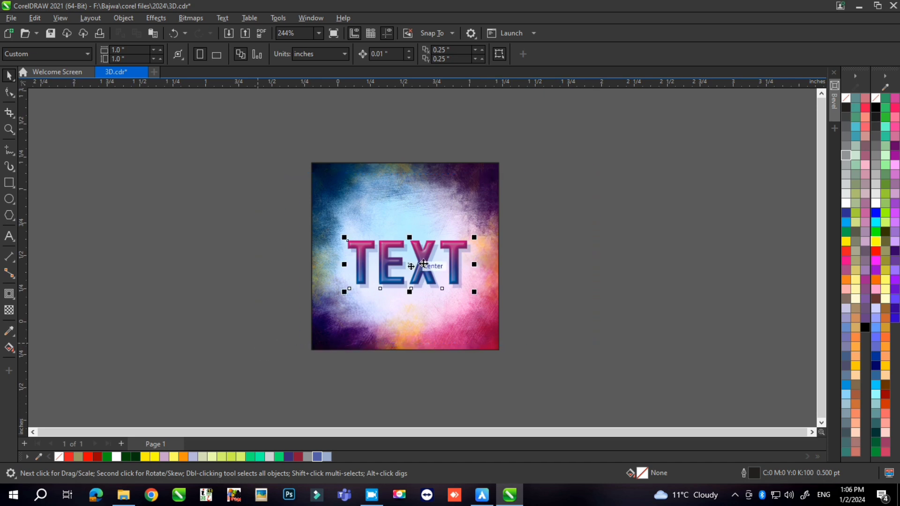
scroll(423, 264, up, 3)
drag(498, 226, 514, 218)
click(578, 266)
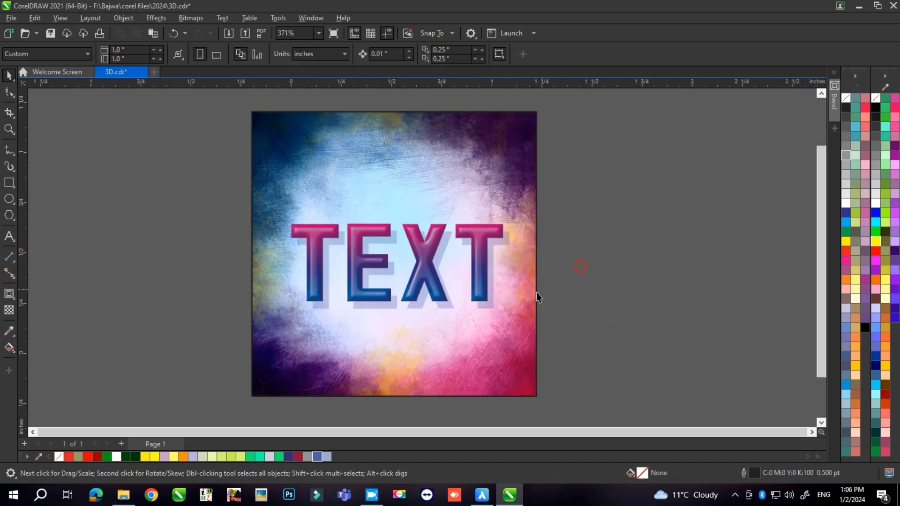
Place a copy of the shadow text on the empty area left of the page and reduce its transparency to 0
scroll(467, 317, down, 2)
click(478, 313)
click(591, 300)
click(449, 314)
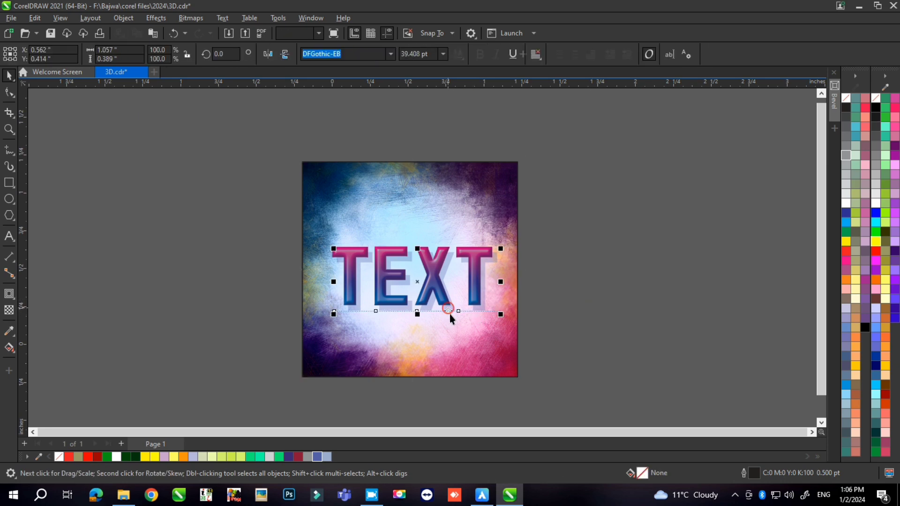
drag(427, 294, 203, 253)
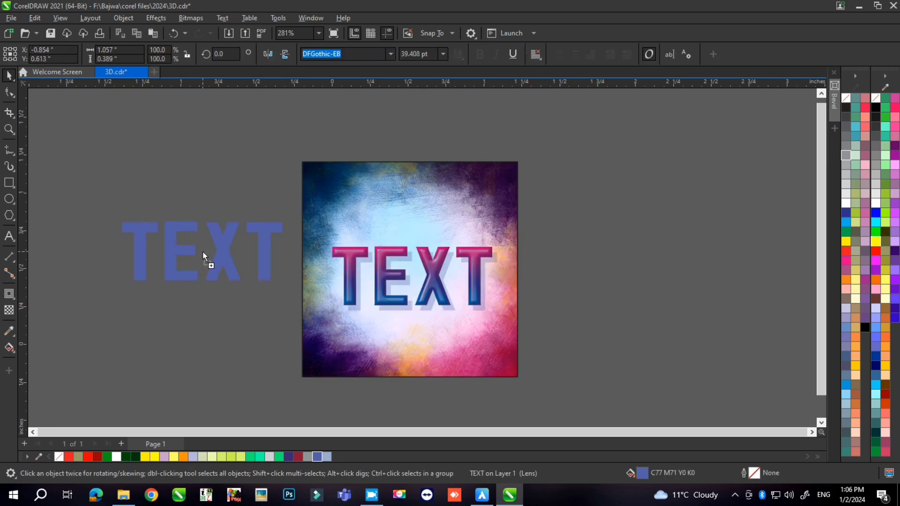
click(6, 312)
drag(194, 293, 172, 291)
click(10, 76)
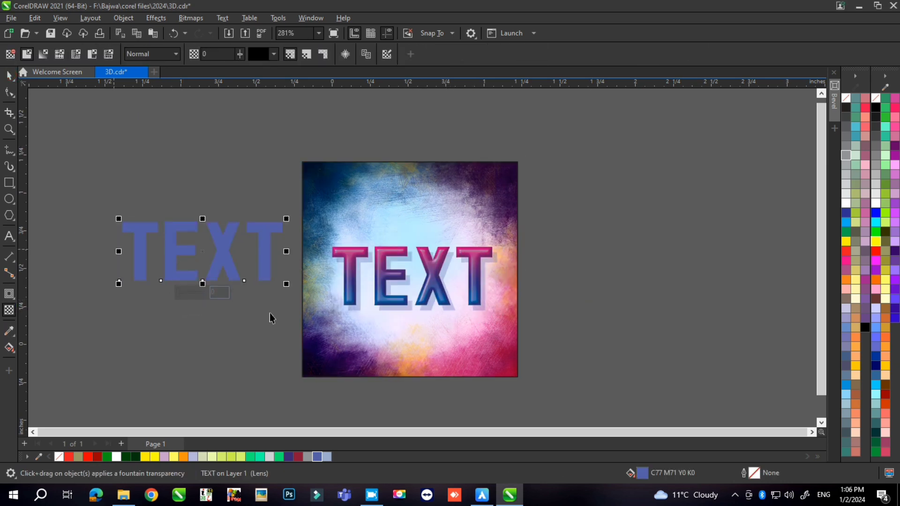
Fill the text copy with dark red C28 M100 Y64 K31 and enlarge it to about 1.467" wide over the background's upper edge
drag(288, 286, 322, 298)
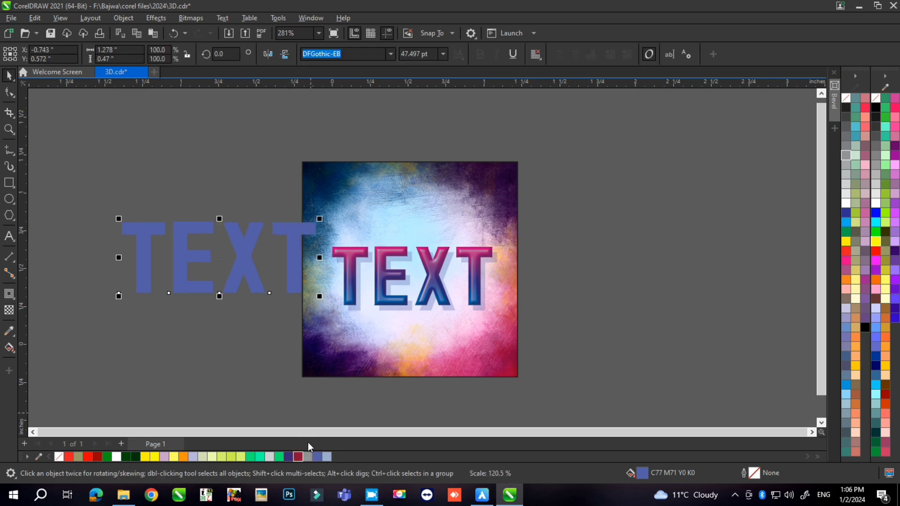
click(299, 456)
drag(385, 226, 428, 203)
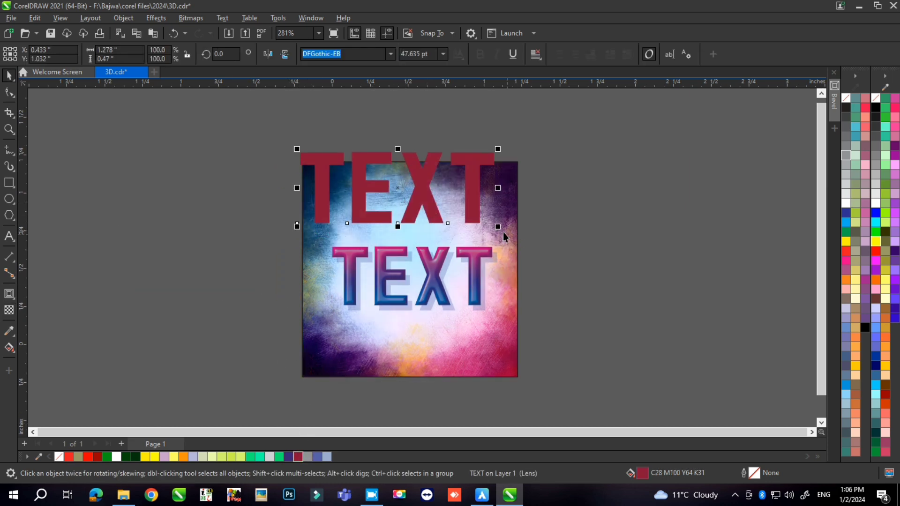
drag(499, 227, 527, 238)
drag(490, 201, 531, 196)
Rotate the dark red text clockwise so it slants downward, and shift it right across the background's upper-right corner
click(530, 196)
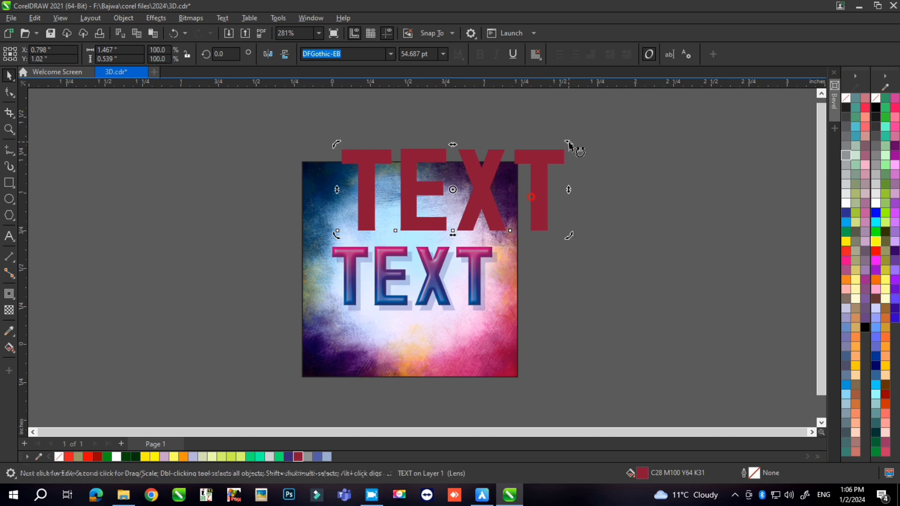
drag(571, 143, 582, 189)
drag(496, 193, 515, 193)
Try the If Lighter, Subtract, Difference and Divide merge modes on the dark red text, and settle on Multiply
click(7, 316)
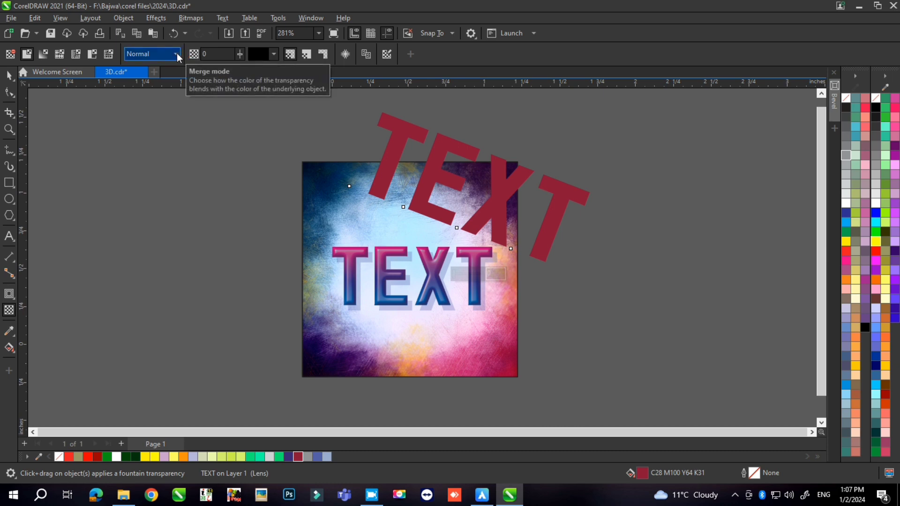
click(177, 54)
click(155, 124)
click(176, 54)
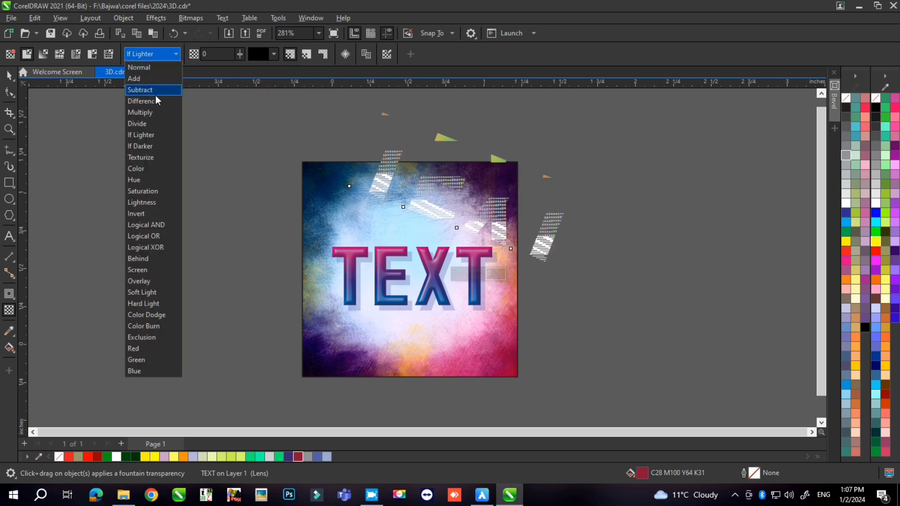
click(155, 90)
click(175, 54)
click(156, 101)
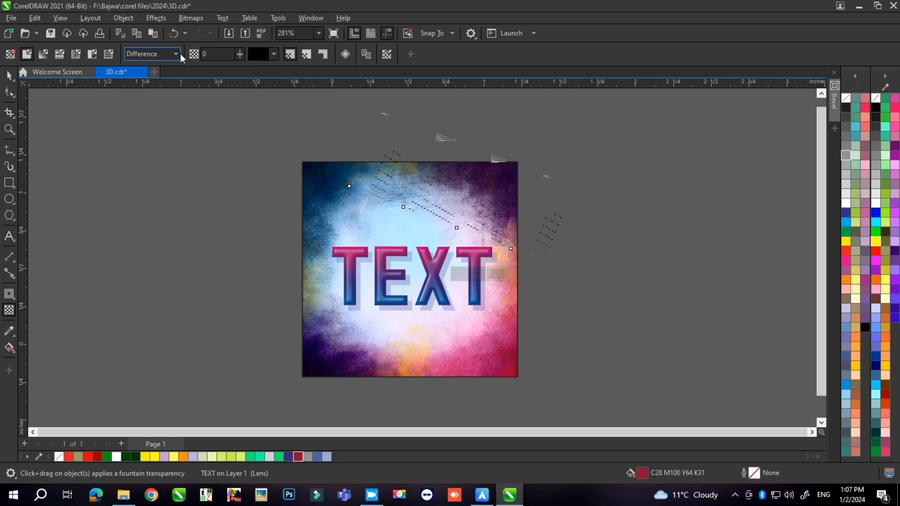
click(176, 54)
click(158, 113)
click(176, 54)
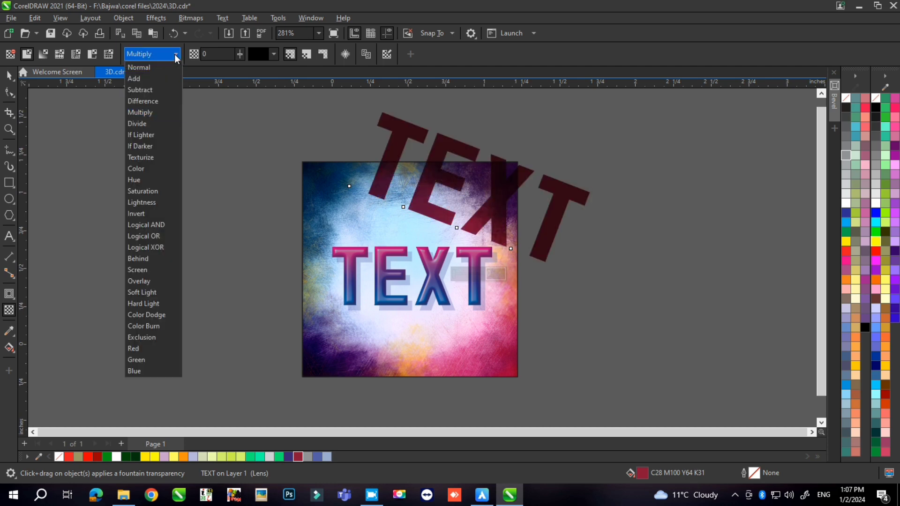
click(157, 121)
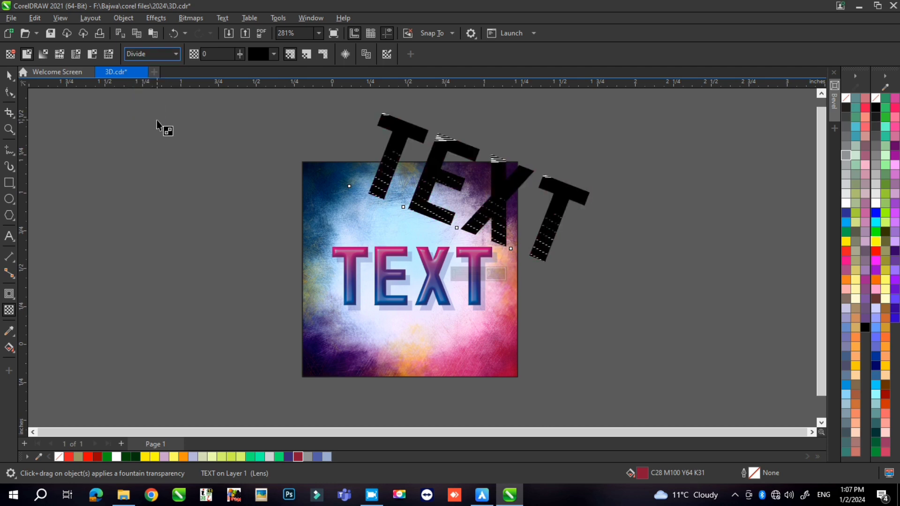
click(165, 55)
click(156, 114)
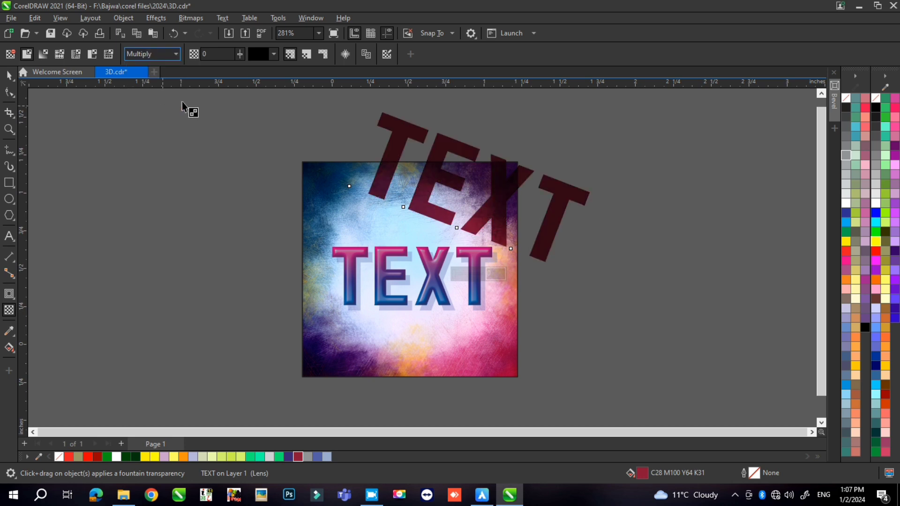
Apply a linear fountain transparency to the slanted dark red text so that it fades out toward its top edge
drag(452, 228, 426, 255)
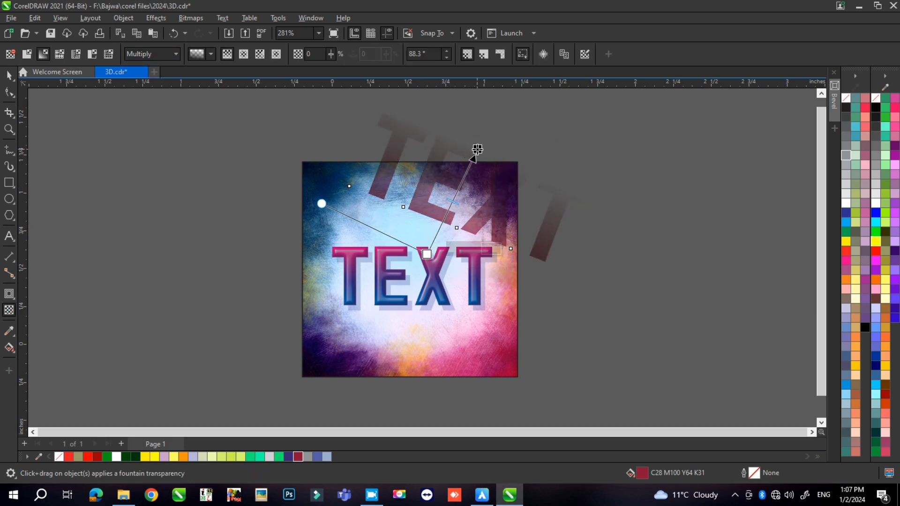
drag(478, 149, 472, 167)
drag(427, 254, 435, 244)
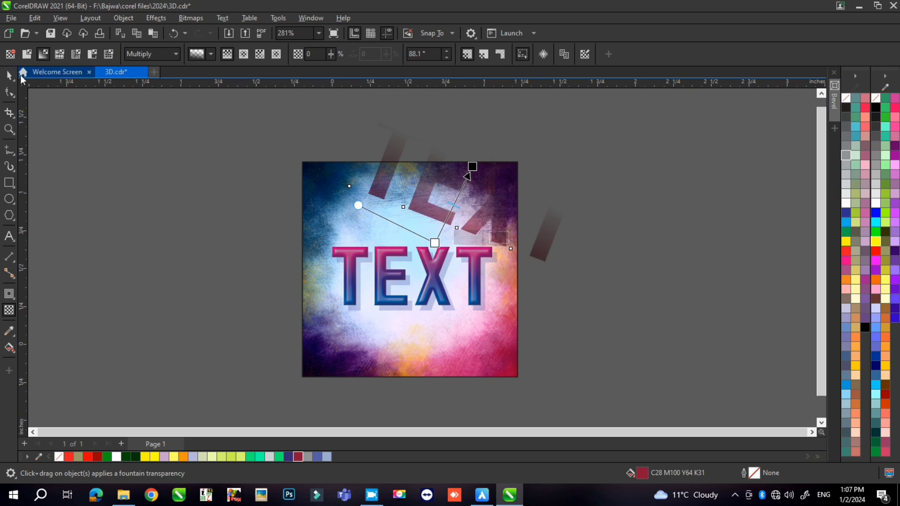
Place a copy of the faded slanted text across the background's lower-left corner and shrink it to about 1.31" wide
click(10, 76)
drag(389, 205, 331, 361)
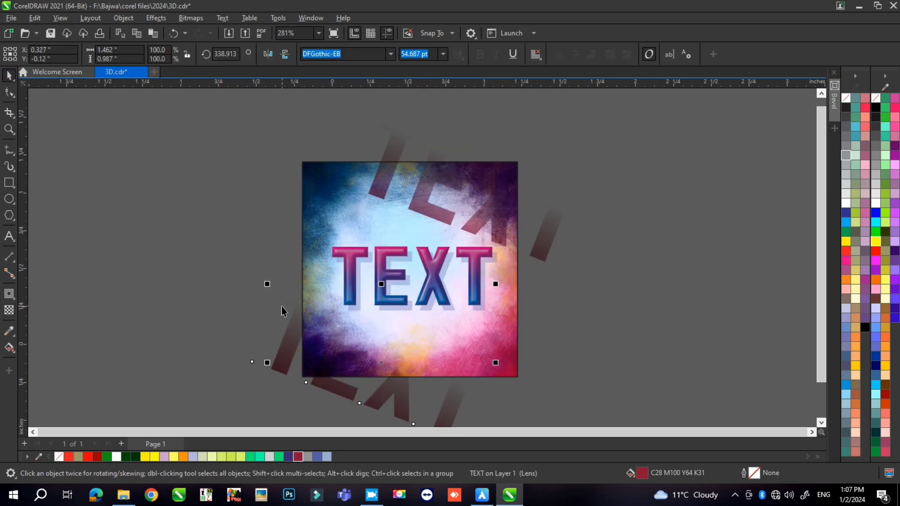
drag(495, 285, 484, 284)
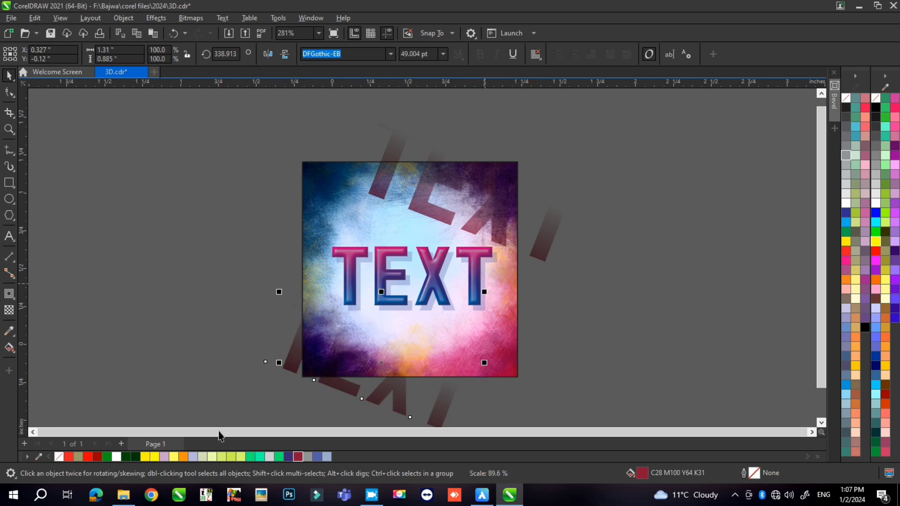
Lessen the lower text copy's fountain fade, try the Invert merge mode on it, and settle on Overlay
click(8, 312)
drag(391, 307, 368, 358)
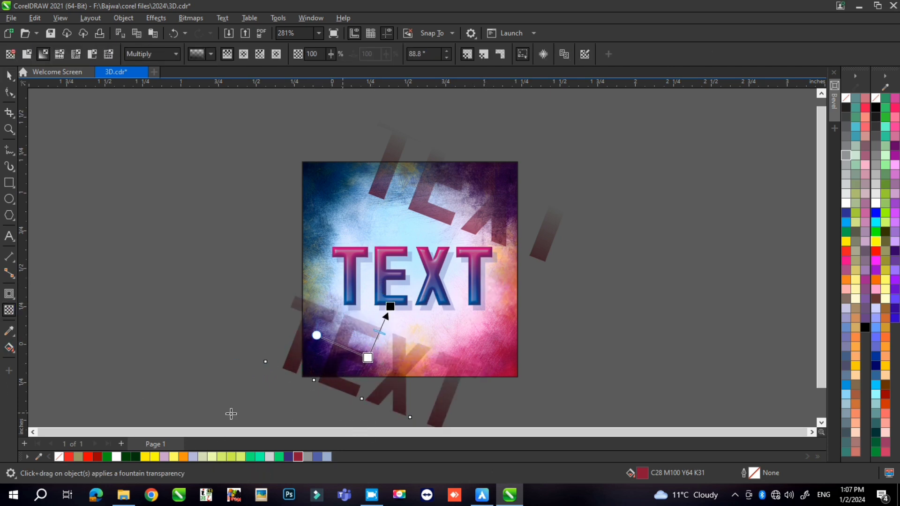
click(174, 56)
click(140, 215)
click(169, 55)
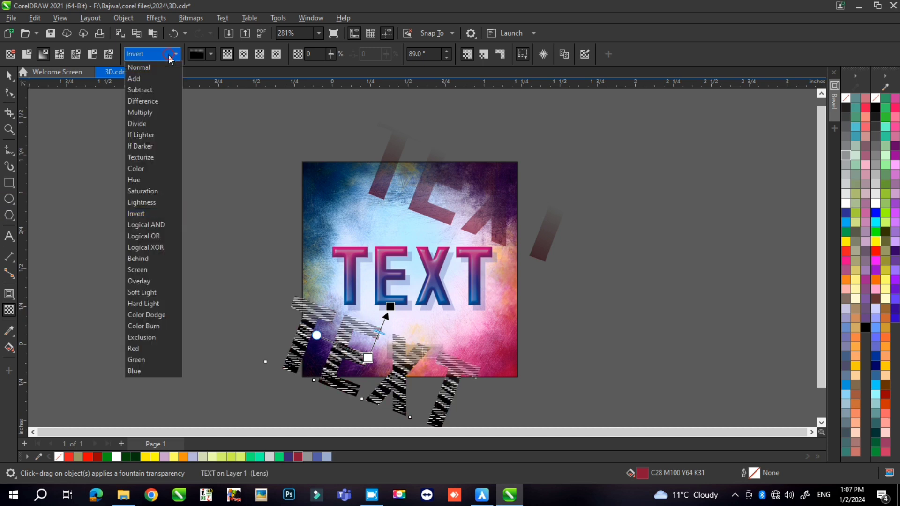
click(140, 283)
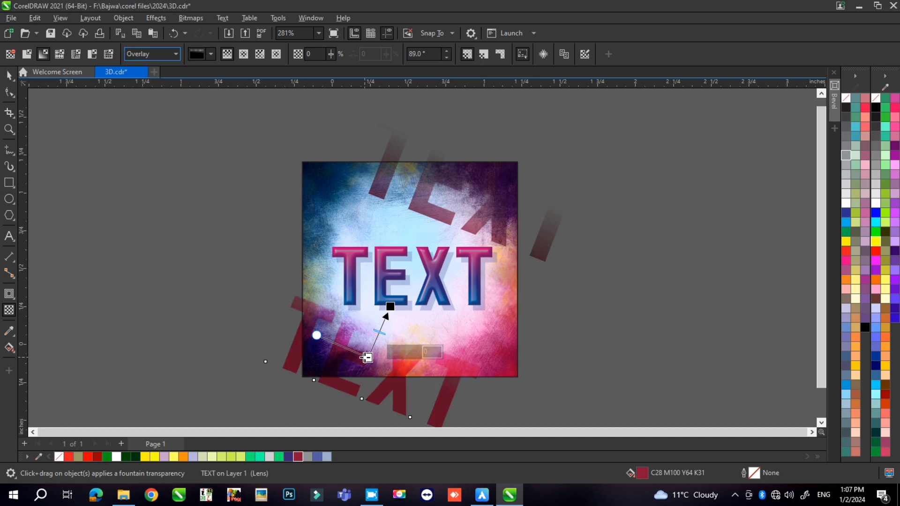
drag(368, 358, 361, 377)
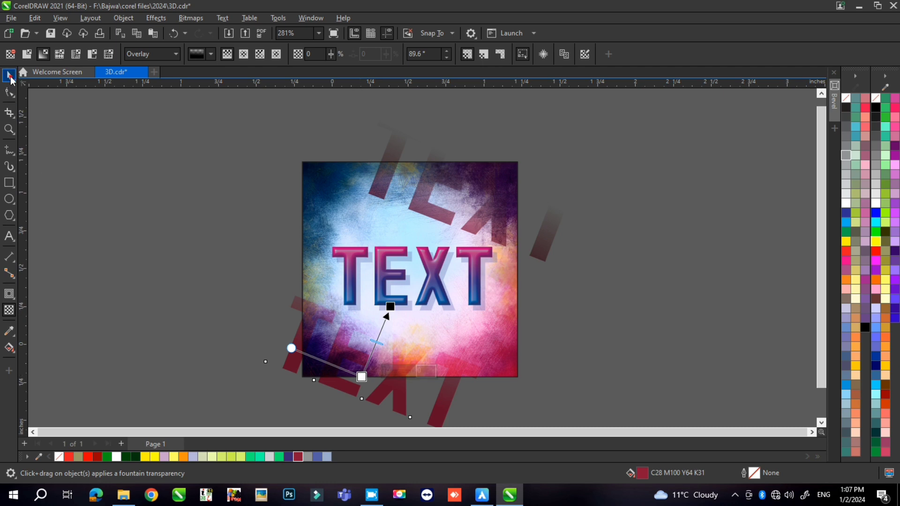
Set the merge mode of the upper slanted text to Overlay
click(10, 75)
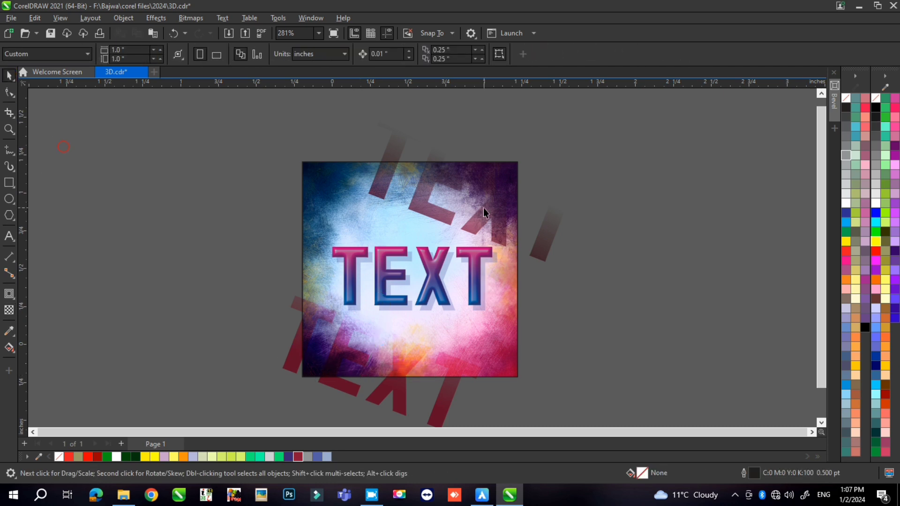
click(10, 310)
click(177, 54)
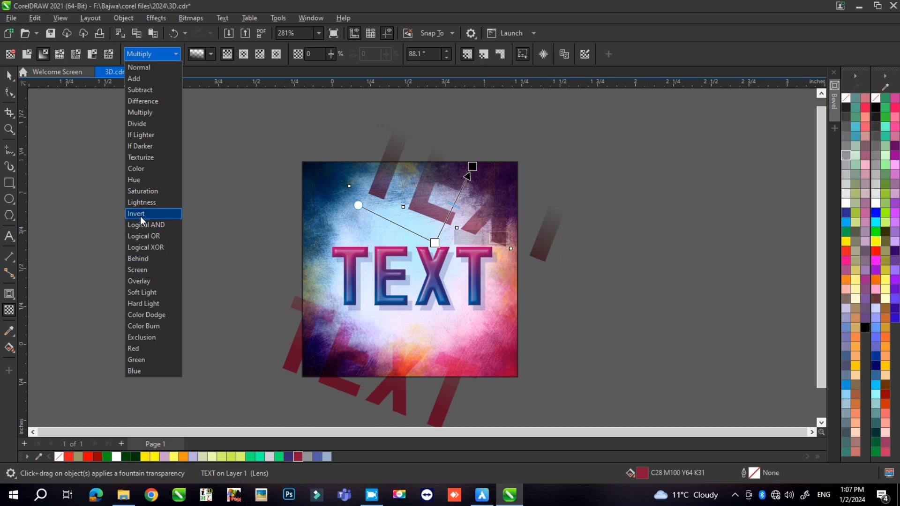
click(141, 282)
click(10, 75)
click(480, 232)
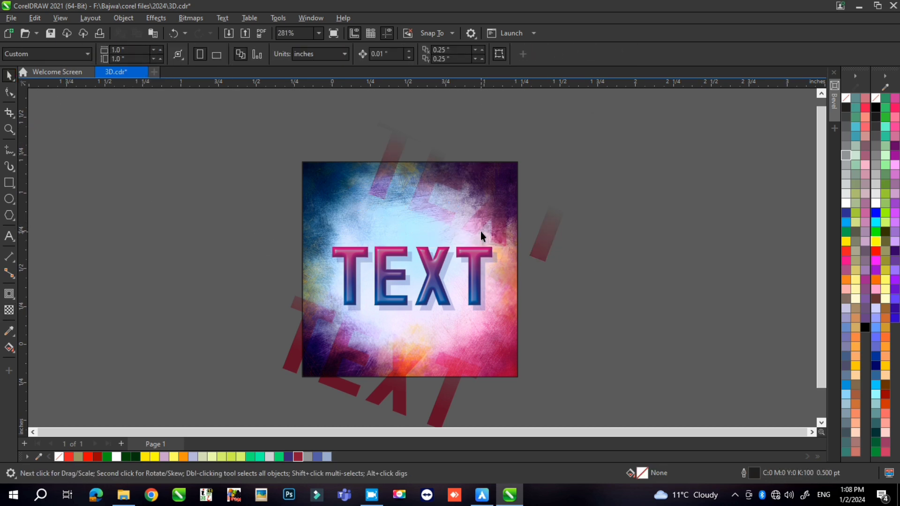
Copy the upper slanted text, set the copy's rotation to 0, and enlarge it to about 2.11" wide across the middle of the background
drag(492, 211, 164, 255)
right_click(164, 255)
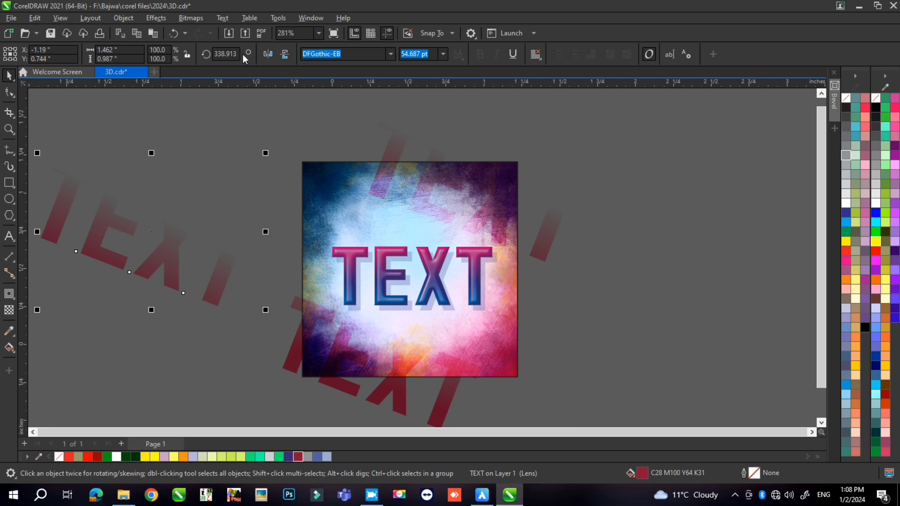
text(00)
key(Return)
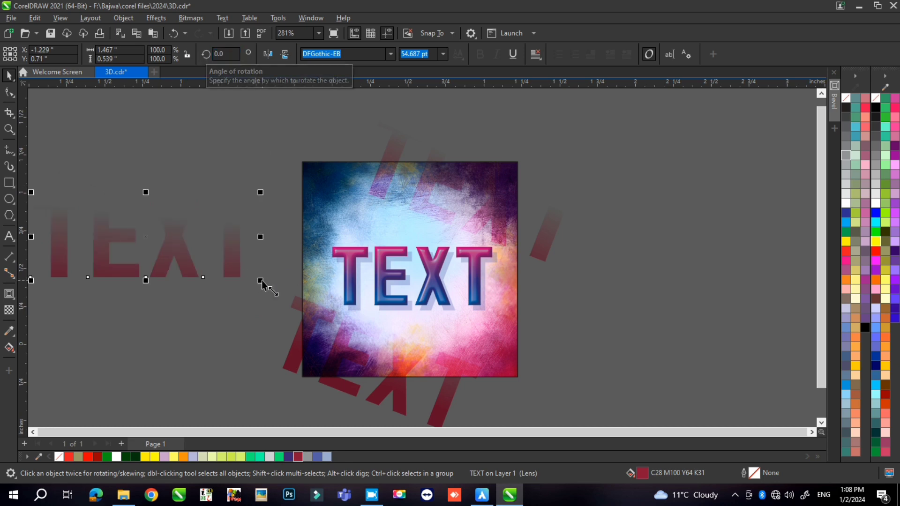
drag(263, 280, 303, 317)
drag(271, 263, 512, 289)
drag(543, 218, 570, 207)
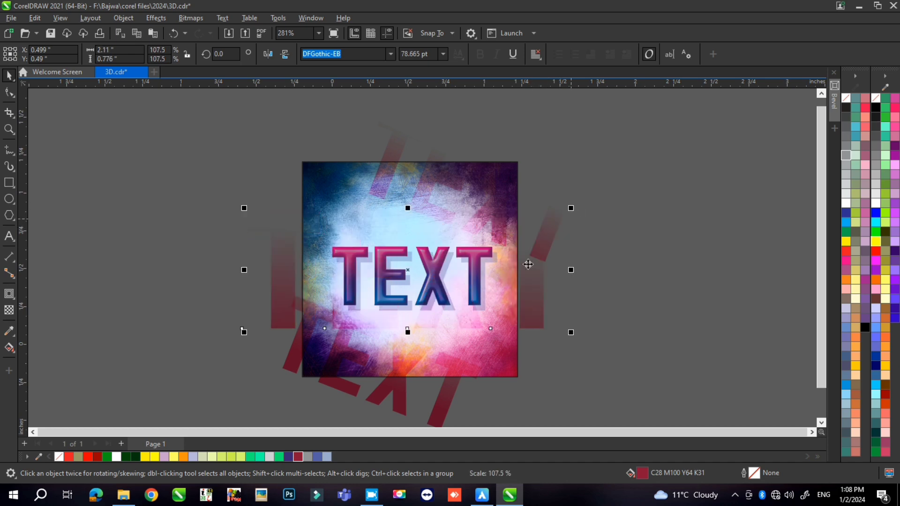
Shorten the fountain transparency on the large horizontal text so that only its upper part fades
scroll(410, 271, up, 2)
click(9, 310)
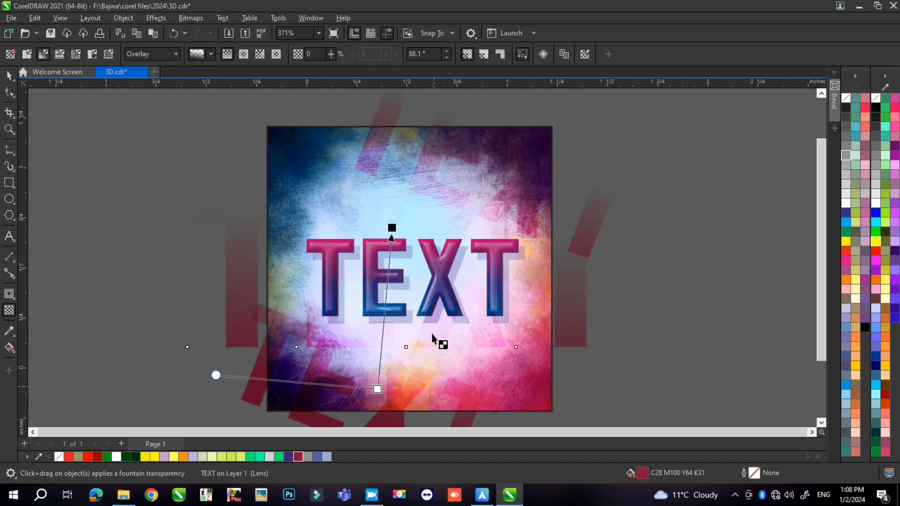
drag(378, 389, 386, 289)
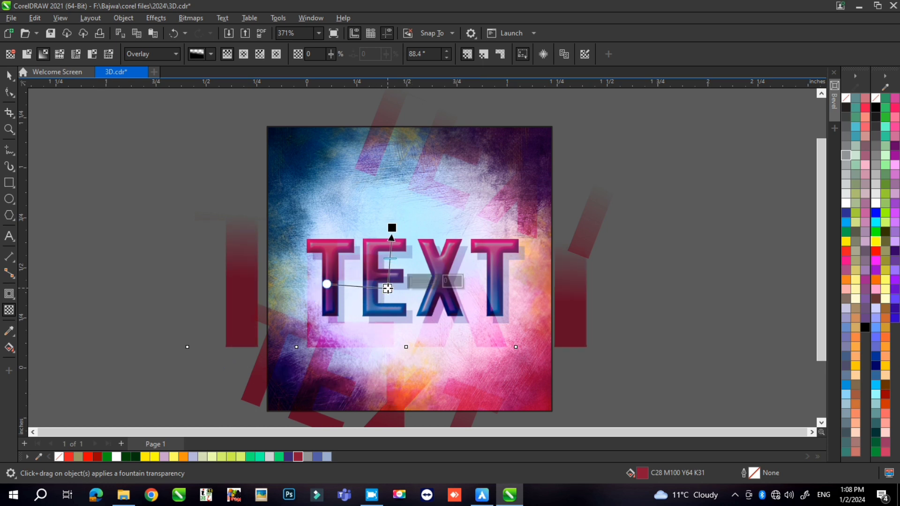
click(10, 76)
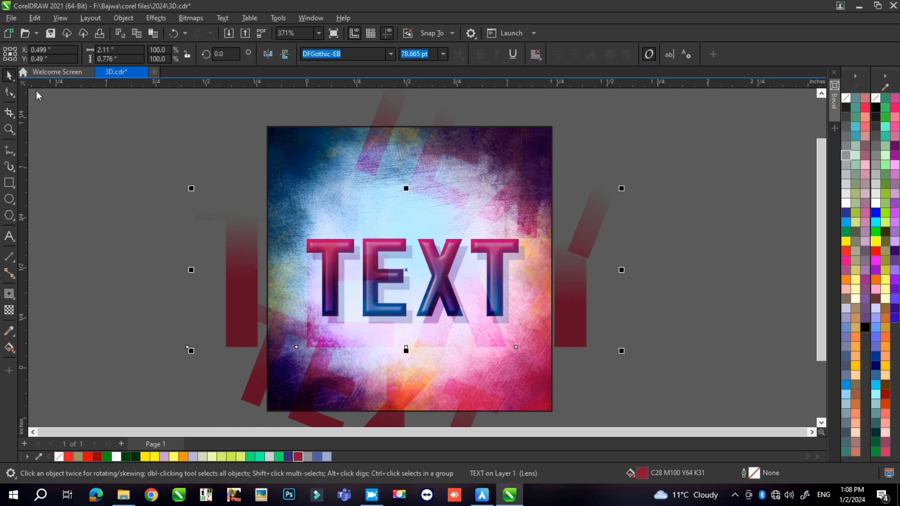
PowerClip the large horizontal text and the upper and lower slanted texts inside the background square
click(275, 132)
click(438, 163)
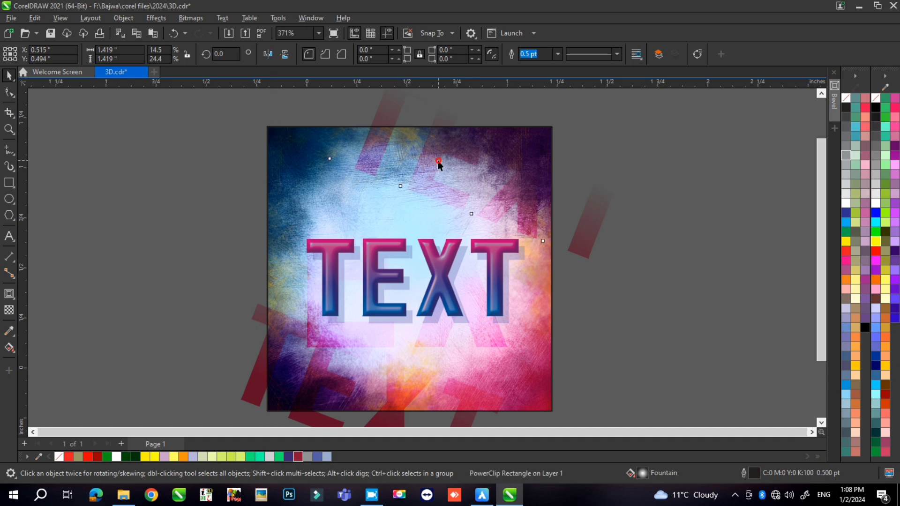
click(275, 175)
scroll(423, 171, down, 1)
click(350, 327)
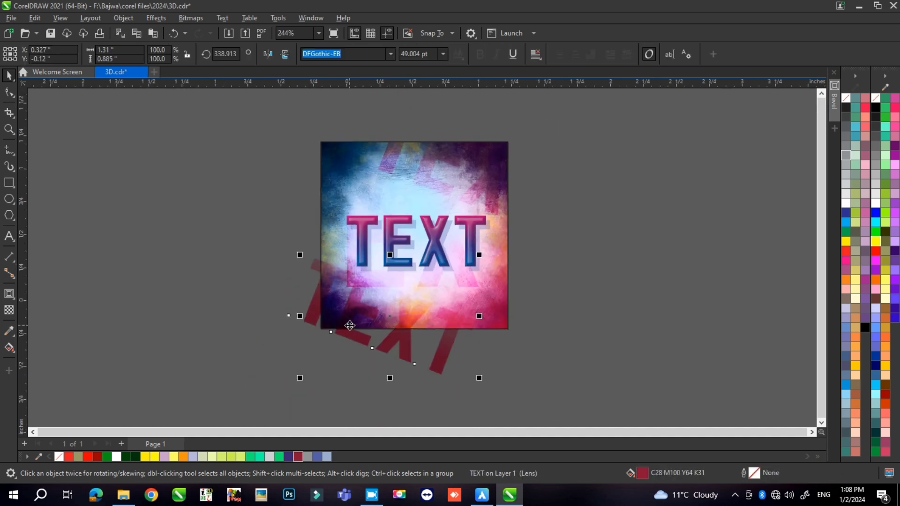
key(alt+j)
key(w)
key(p)
click(327, 163)
click(240, 237)
scroll(573, 243, up, 3)
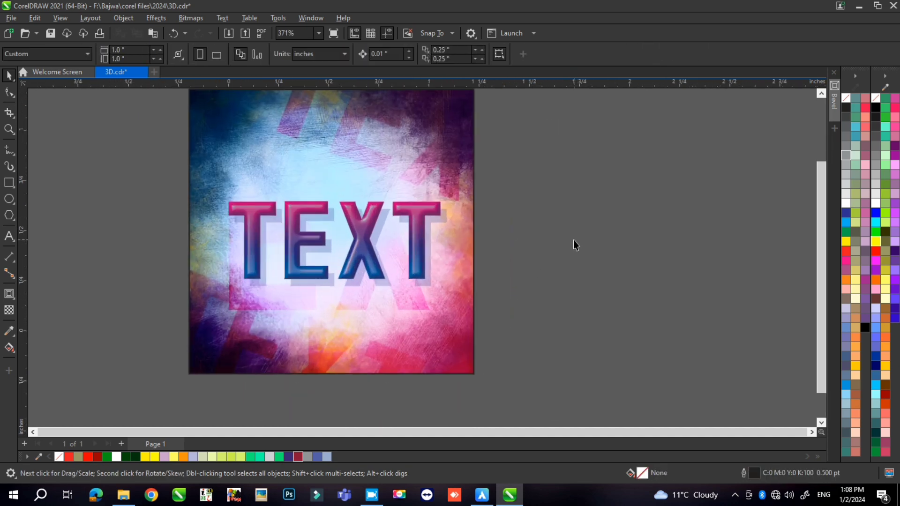
Save the 3D.cdr document
scroll(573, 240, down, 6)
scroll(536, 215, up, 2)
click(636, 240)
key(ctrl+s)
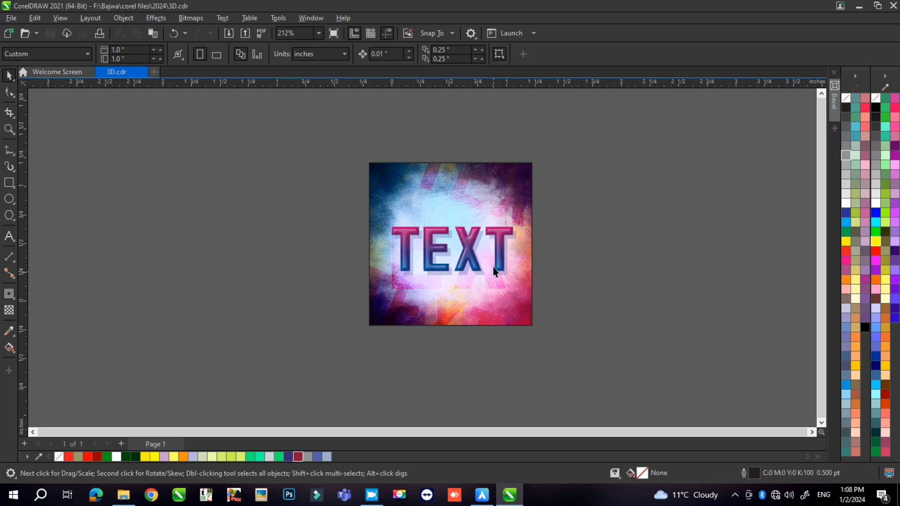
Open the background's PowerClip contents and add a copy of the large text, shrunk to about 0.554" wide, in the square's upper-left area
scroll(496, 257, up, 4)
double_click(502, 309)
click(498, 146)
click(485, 294)
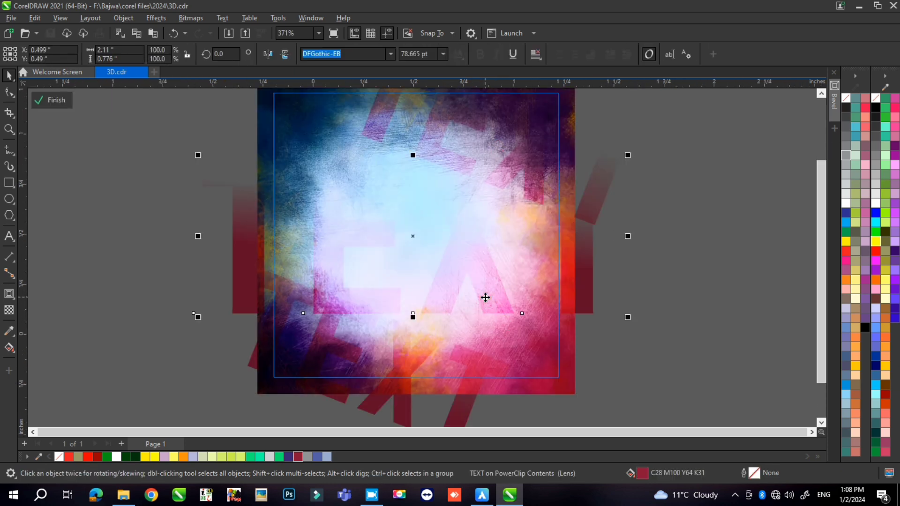
scroll(484, 297, down, 1)
drag(580, 203, 489, 210)
drag(450, 260, 425, 222)
scroll(425, 221, up, 2)
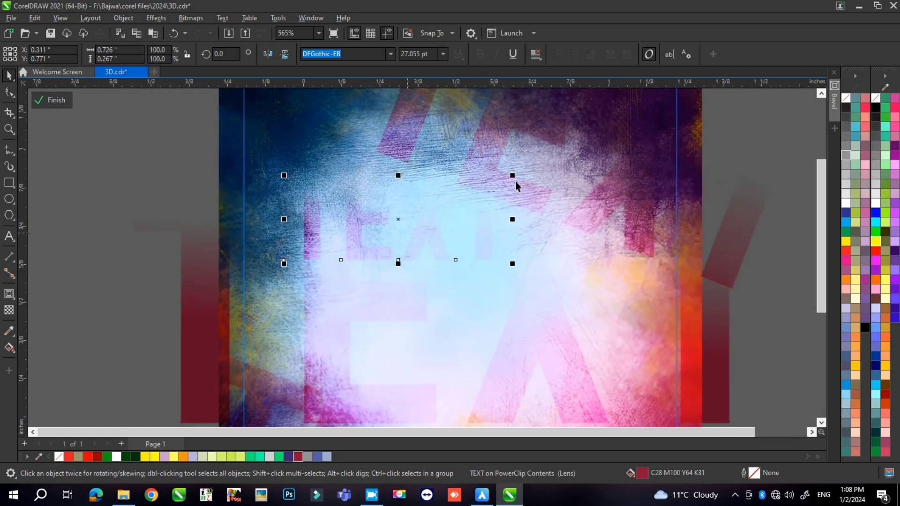
drag(511, 175, 486, 186)
drag(416, 236, 409, 245)
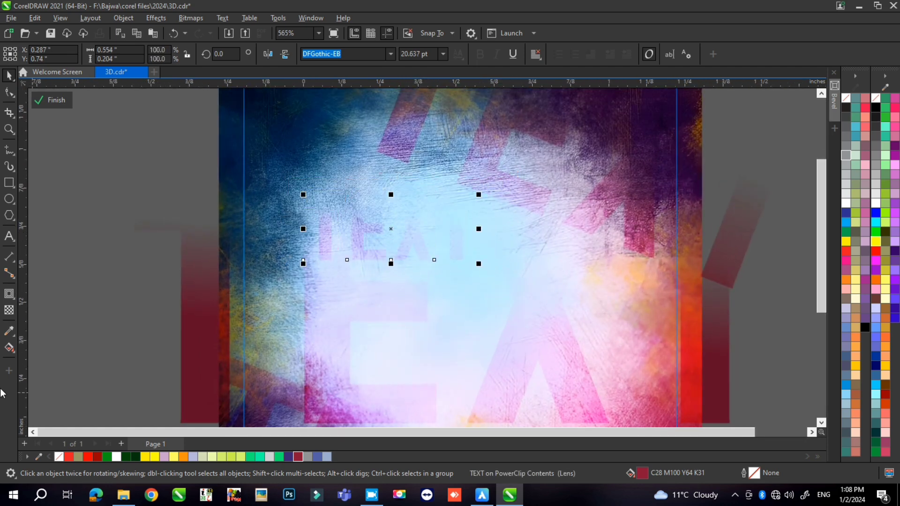
Redraw the small text copy's fountain transparency so that the fade begins near the tops of its letters
click(8, 315)
drag(385, 213, 395, 152)
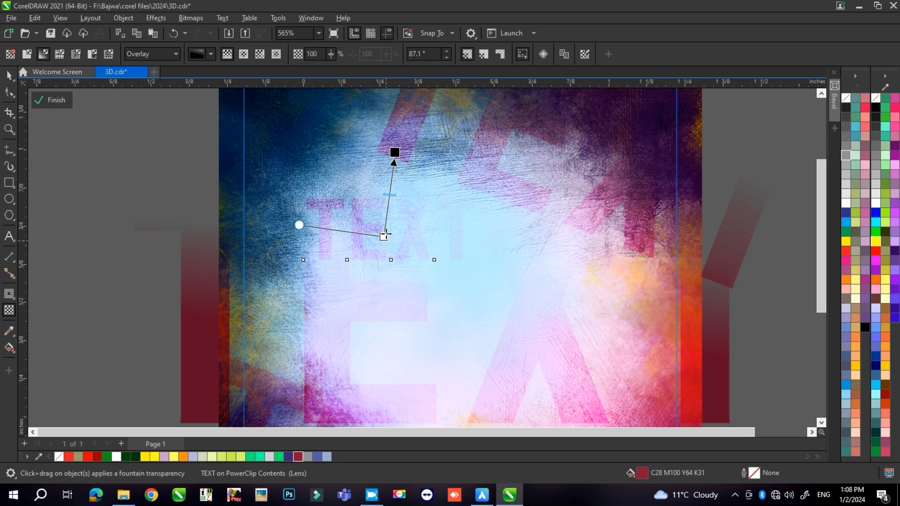
drag(385, 236, 389, 208)
Try the Soft Light, Hard Light, Color Dodge, Exclusion and Green merge modes on the small text, and settle on Color Burn
click(175, 55)
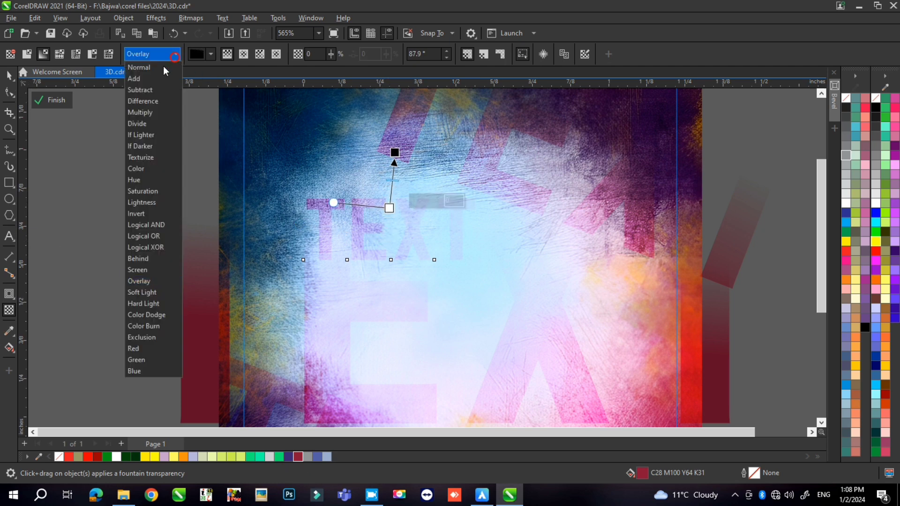
click(154, 292)
click(176, 55)
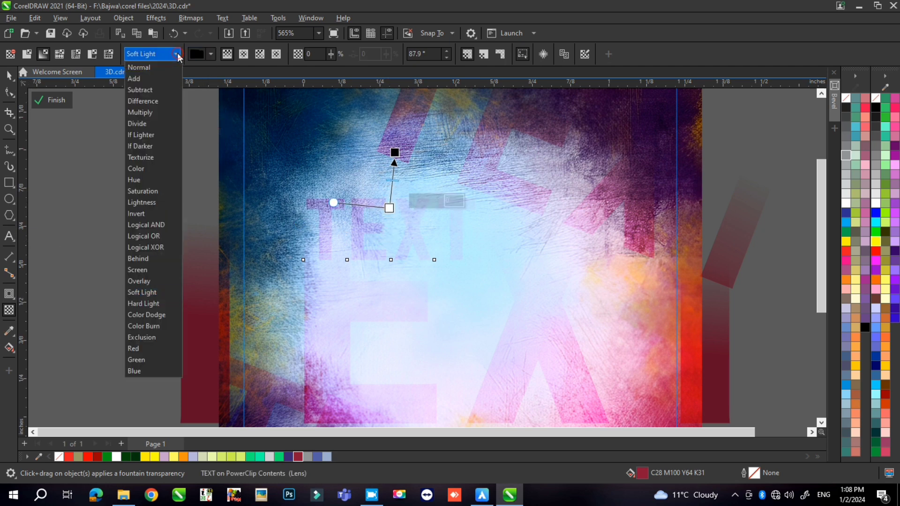
click(148, 304)
click(176, 55)
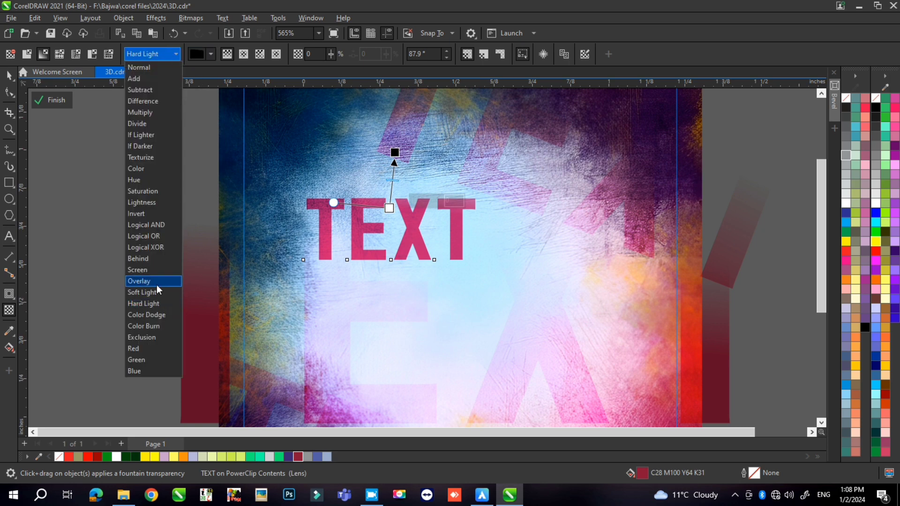
click(154, 315)
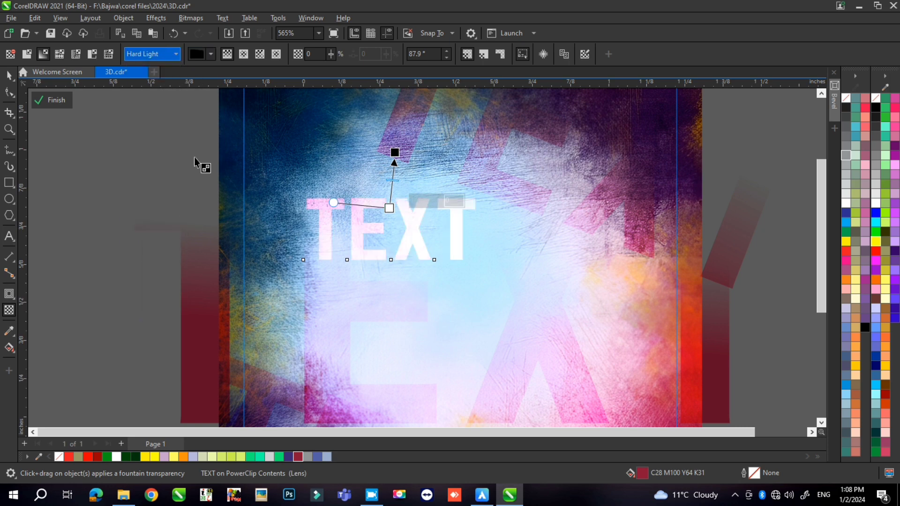
click(177, 55)
click(147, 304)
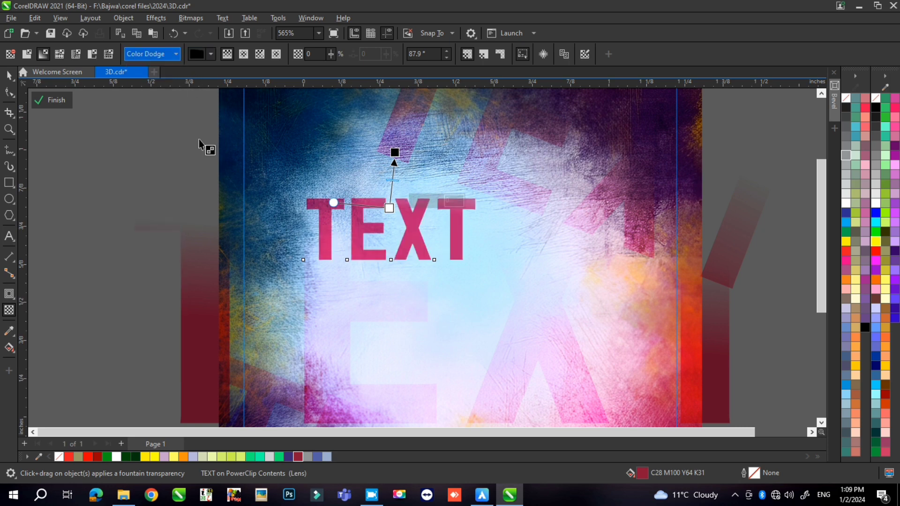
click(177, 55)
click(157, 326)
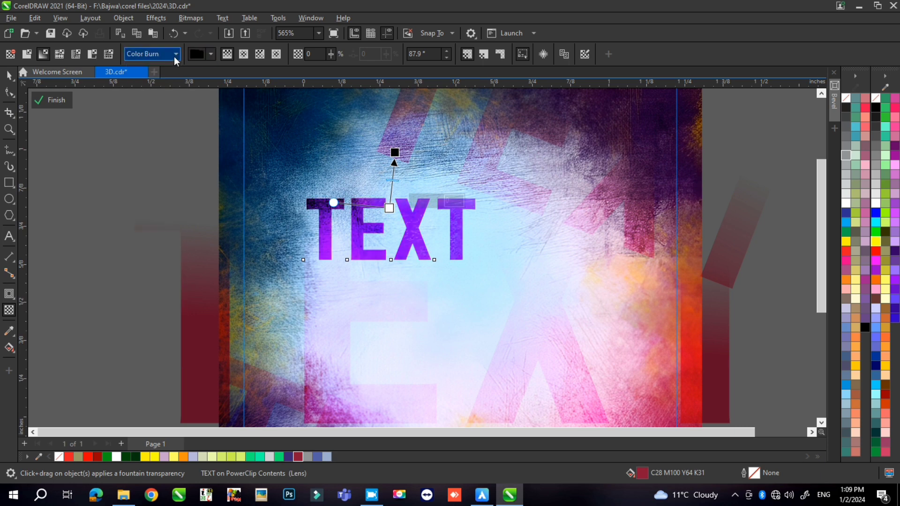
click(177, 54)
click(146, 340)
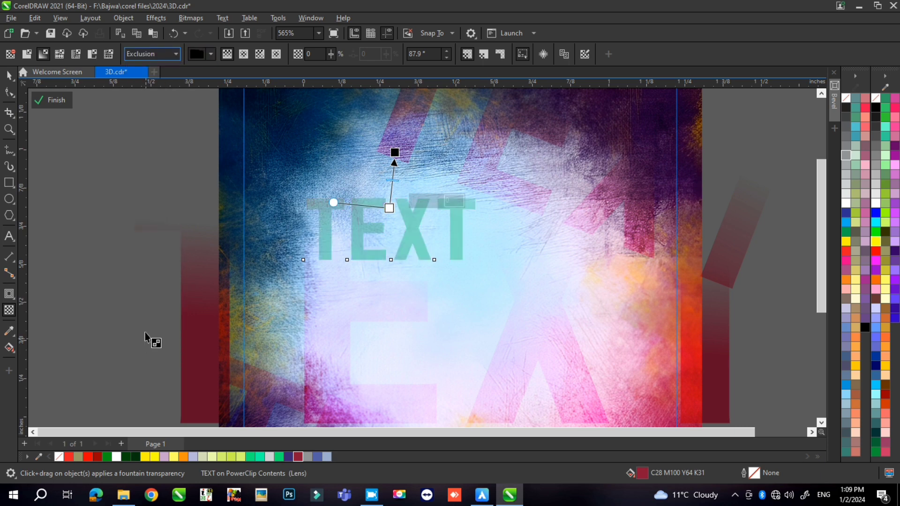
click(176, 55)
click(145, 363)
click(176, 55)
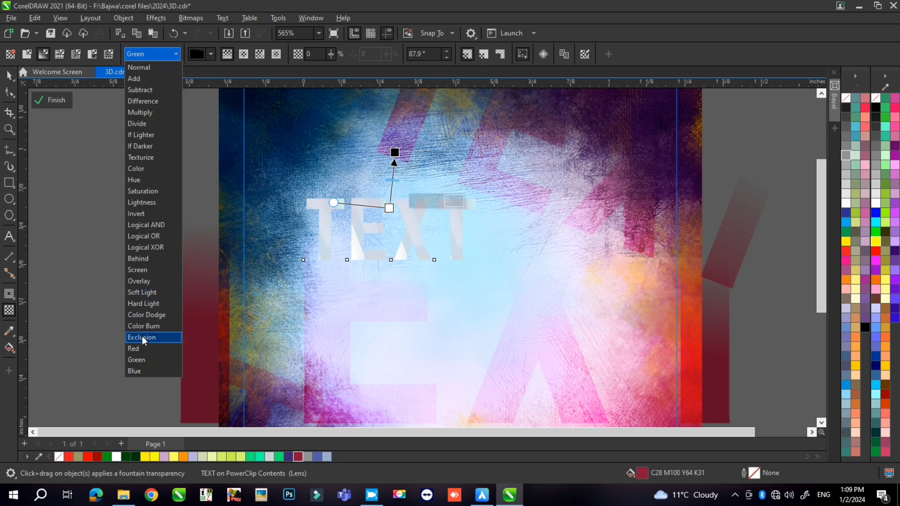
click(149, 329)
Place a copy of the small Color Burn text on the empty area left of the background
click(9, 77)
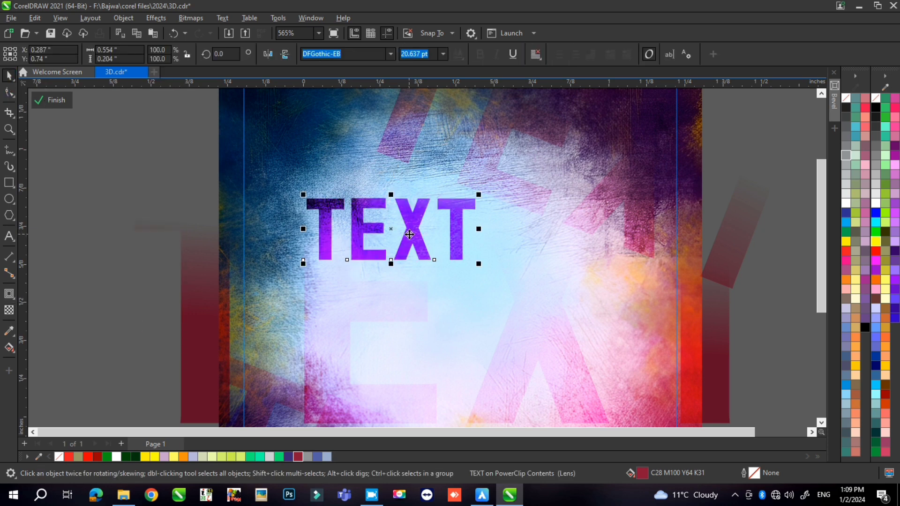
mouse_move(410, 236)
mouse_down()
mouse_move(141, 263)
mouse_move(416, 238)
mouse_up()
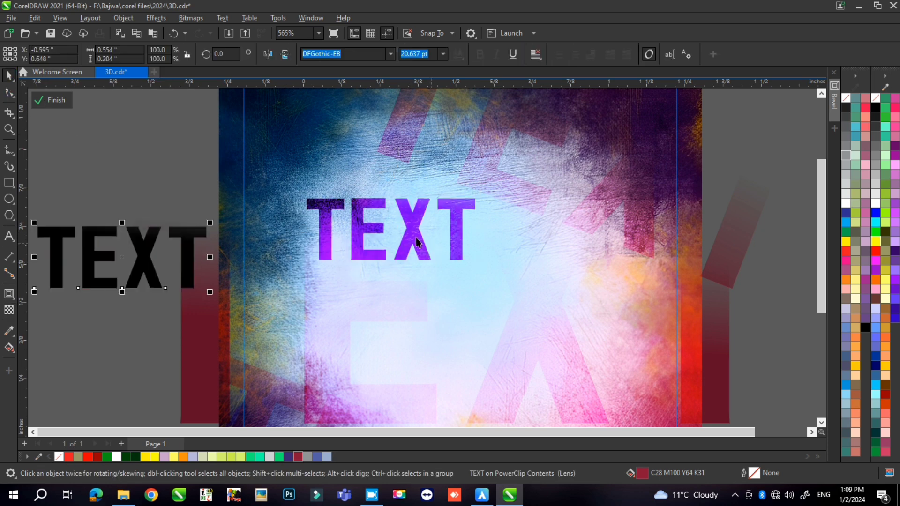
Set the transparency at the start of the small centre text's fade to 87
click(8, 311)
drag(415, 200, 435, 200)
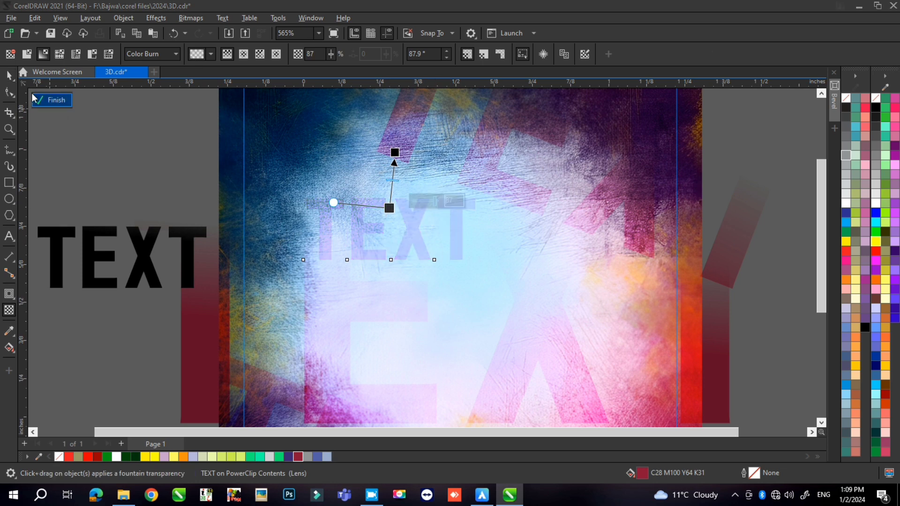
click(9, 75)
Move the small text copy from beside the background onto its upper-left corner and set its merge mode to Color
click(145, 251)
drag(144, 251, 310, 149)
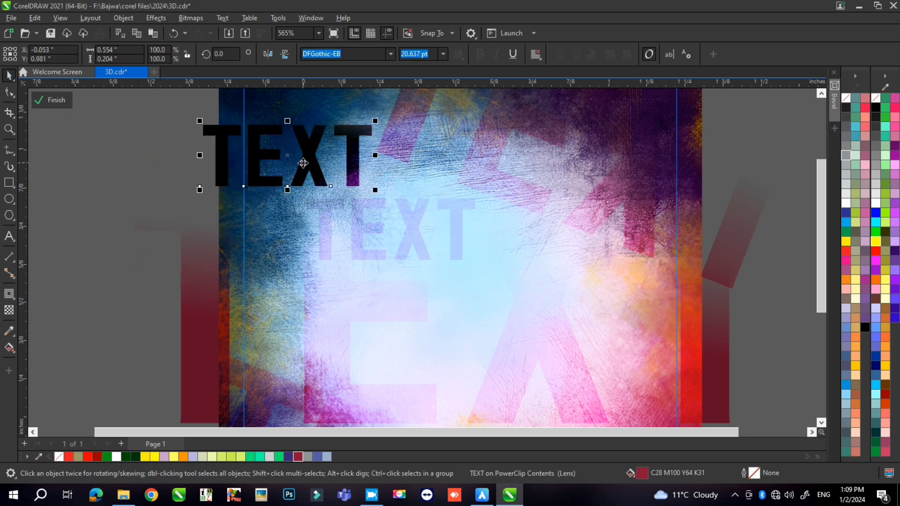
click(9, 312)
click(172, 54)
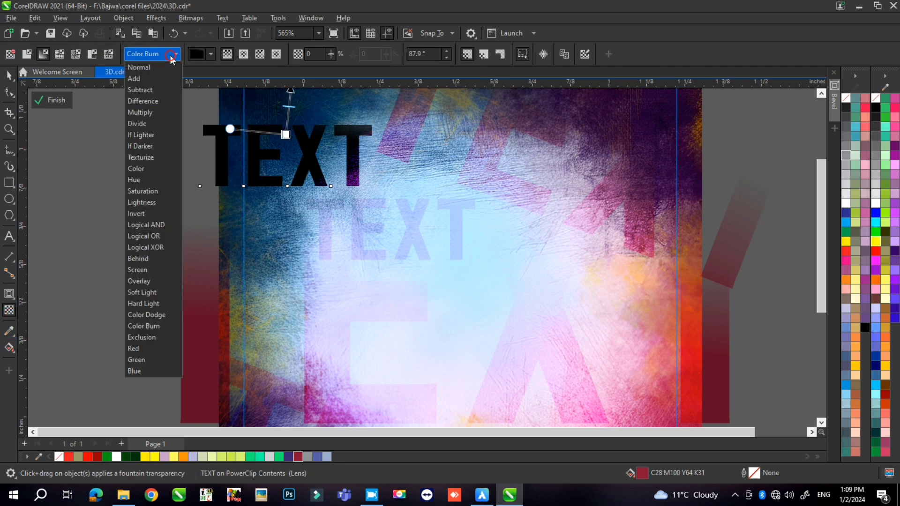
click(146, 169)
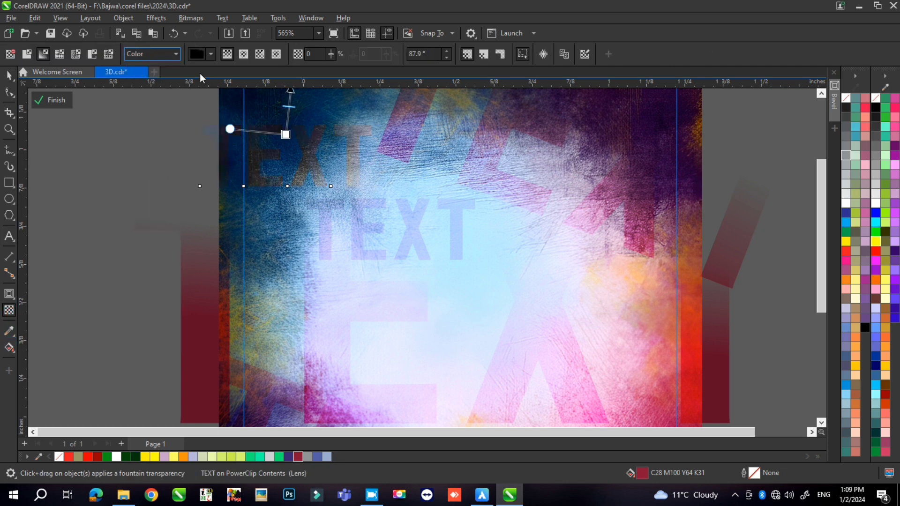
Place another small text copy over the background's right edge, try the Behind, Logical OR and Saturation merge modes, and settle on Screen
click(12, 77)
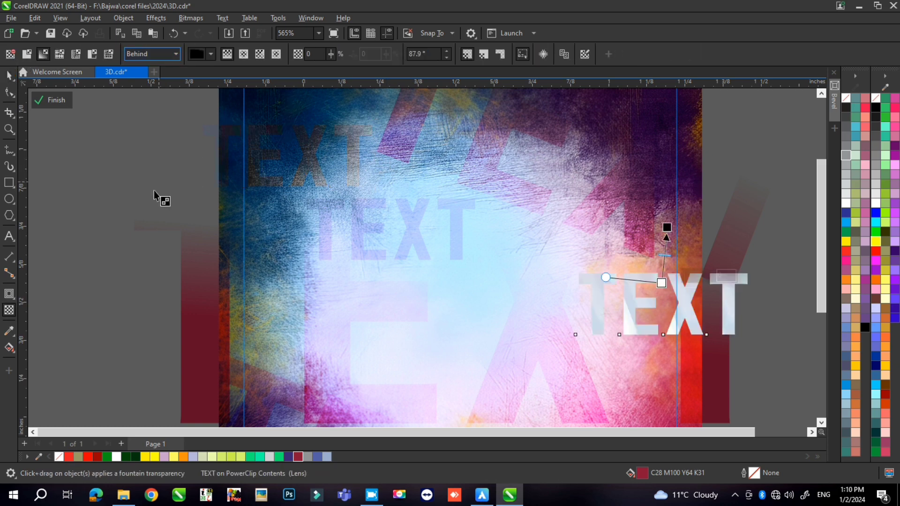
click(172, 55)
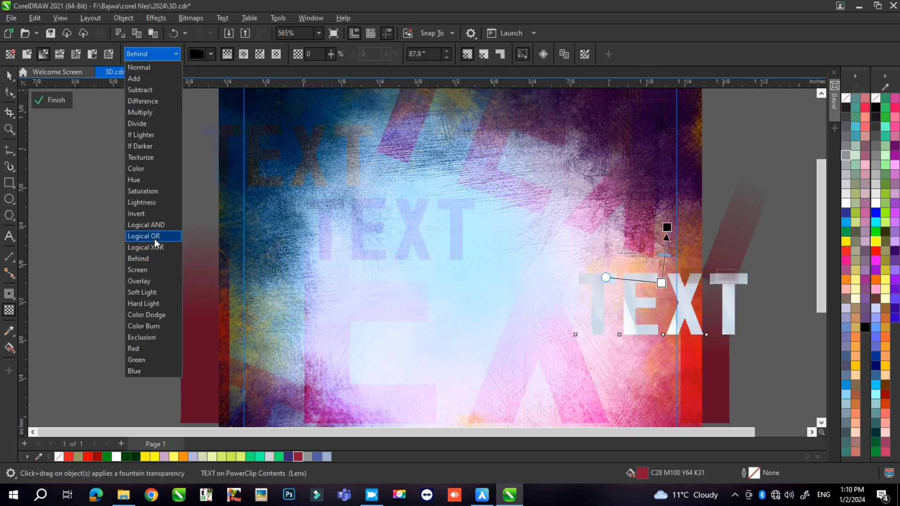
click(155, 239)
click(176, 56)
click(150, 192)
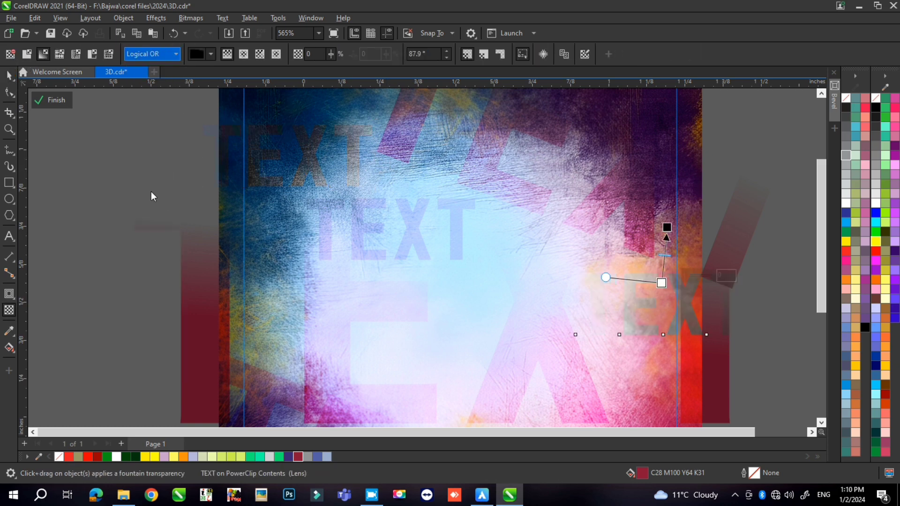
click(175, 55)
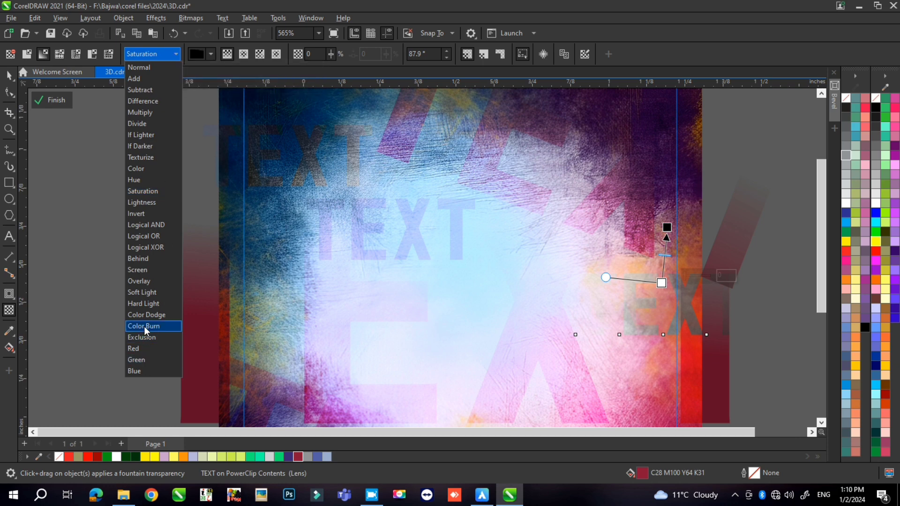
click(145, 270)
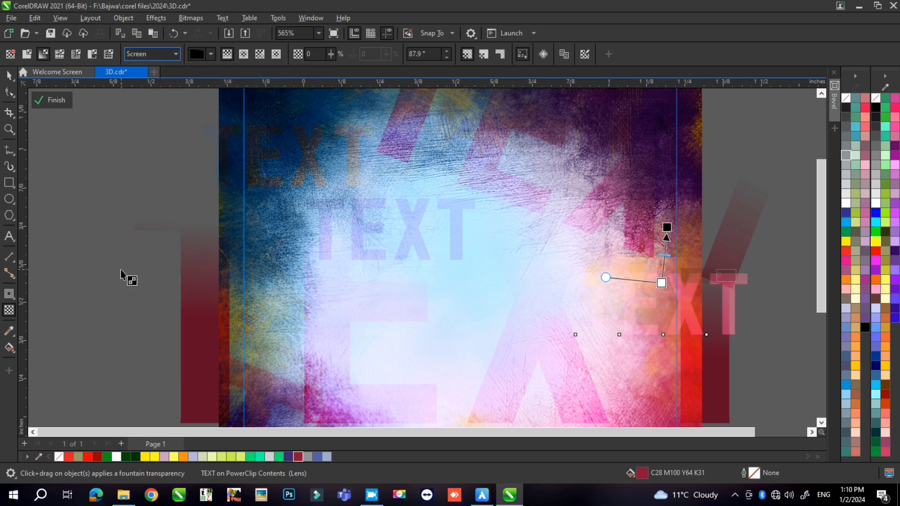
Shorten the fountain transparency of the small text at the right edge so that the fade starts above its letters
drag(661, 283, 656, 253)
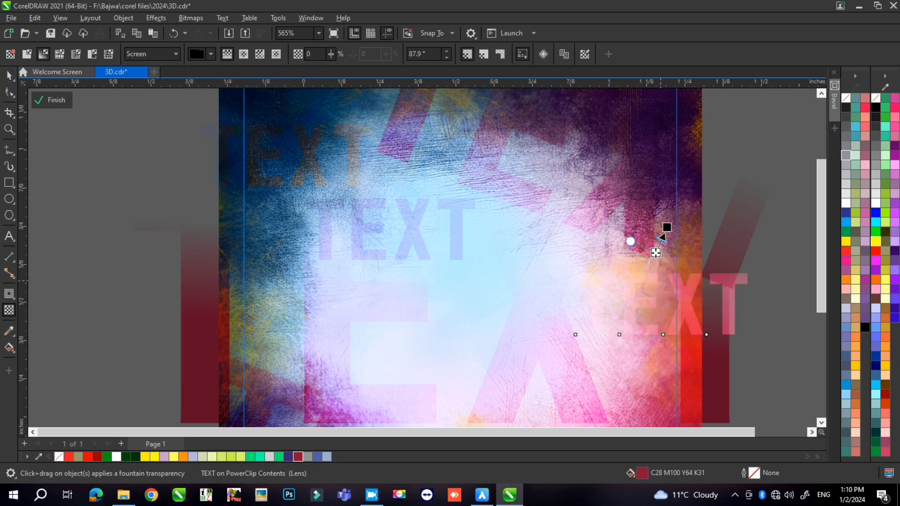
click(14, 75)
click(84, 203)
Copy the small Screen-mode text straight down onto the background's lower-right corner
scroll(505, 204, down, 2)
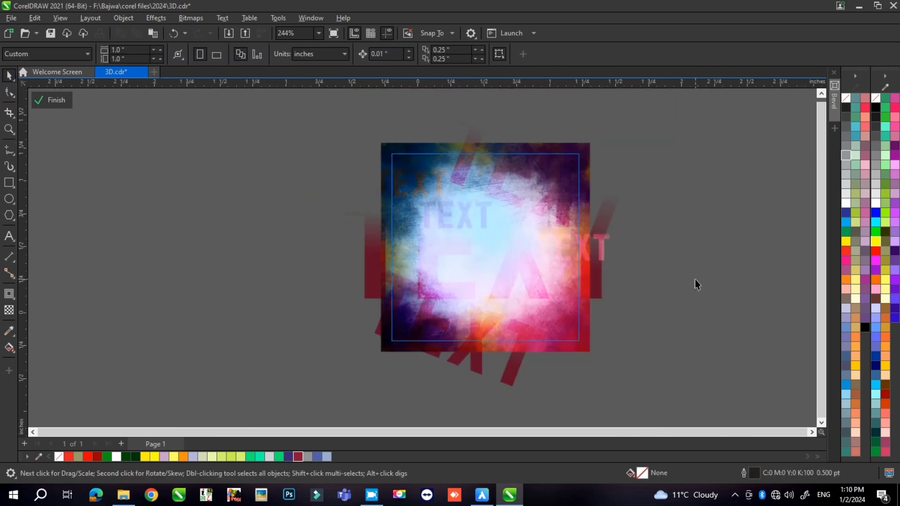
drag(593, 255, 586, 336)
key(ctrl+z)
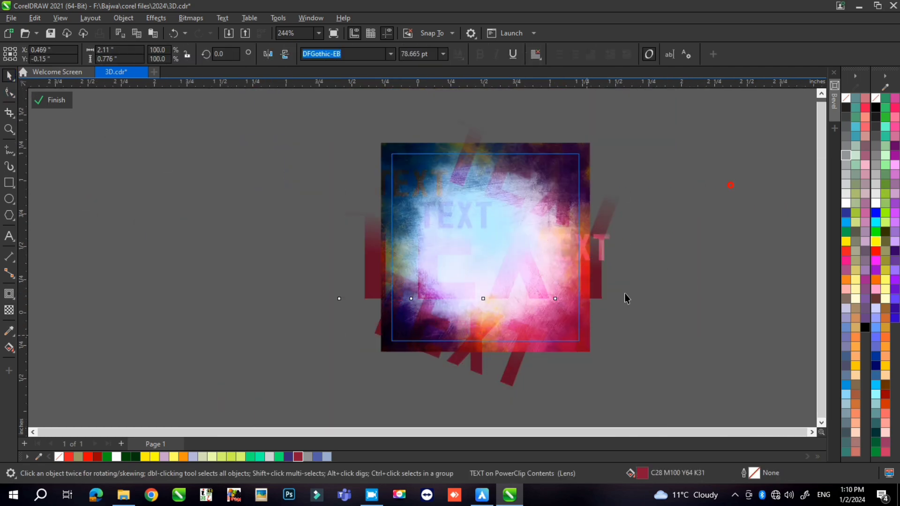
click(573, 257)
drag(573, 257, 572, 323)
right_click(572, 323)
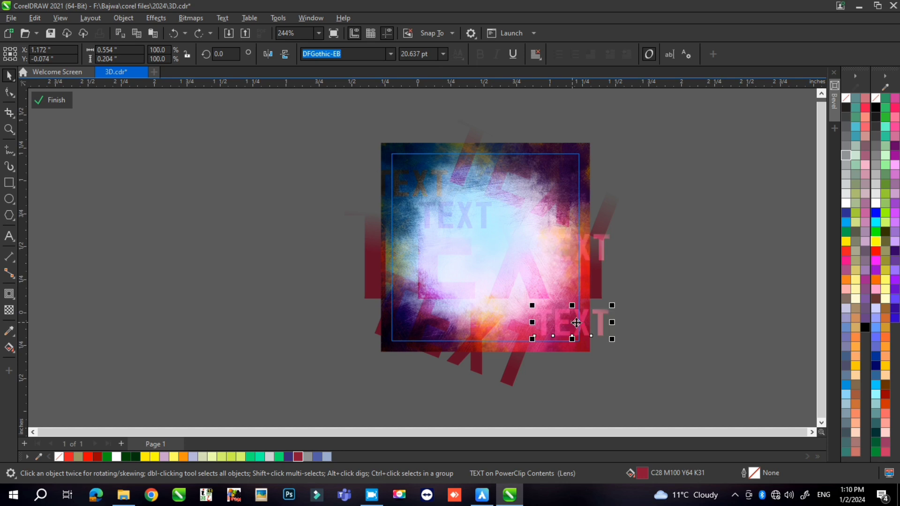
Finish editing the PowerClip contents, deselect the background and check the complete design
scroll(582, 324, up, 2)
ctrl+click(676, 266)
scroll(479, 338, down, 6)
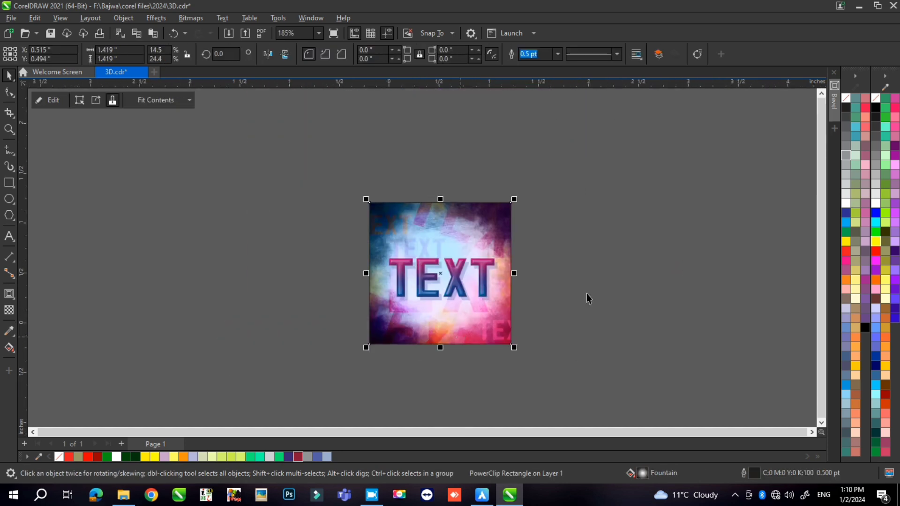
click(587, 295)
scroll(461, 314, up, 1)
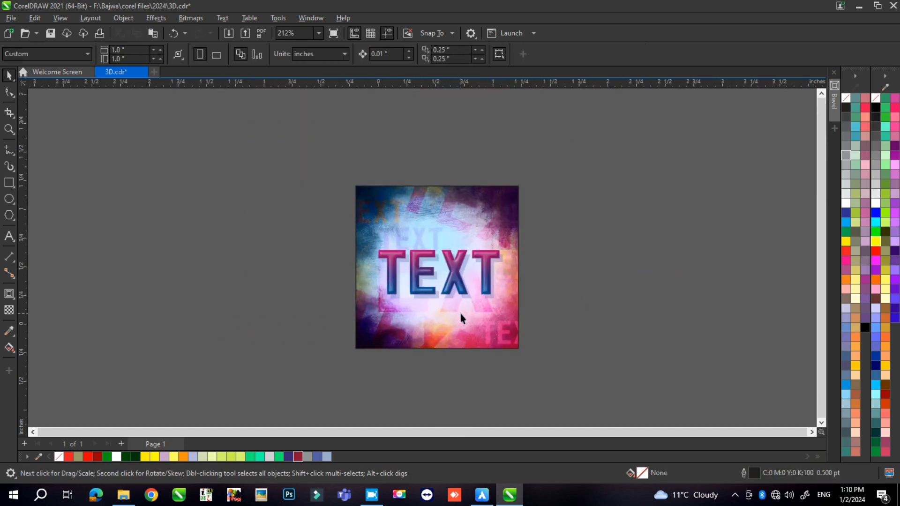
scroll(435, 287, up, 2)
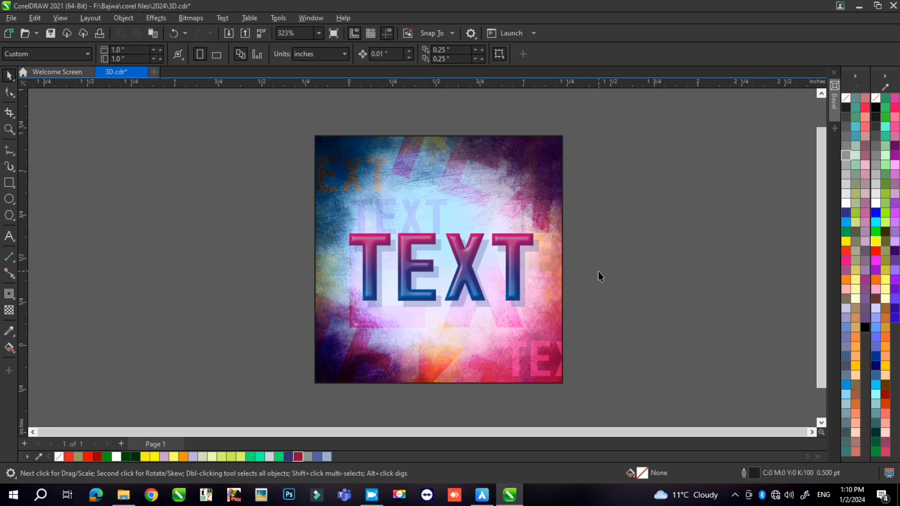